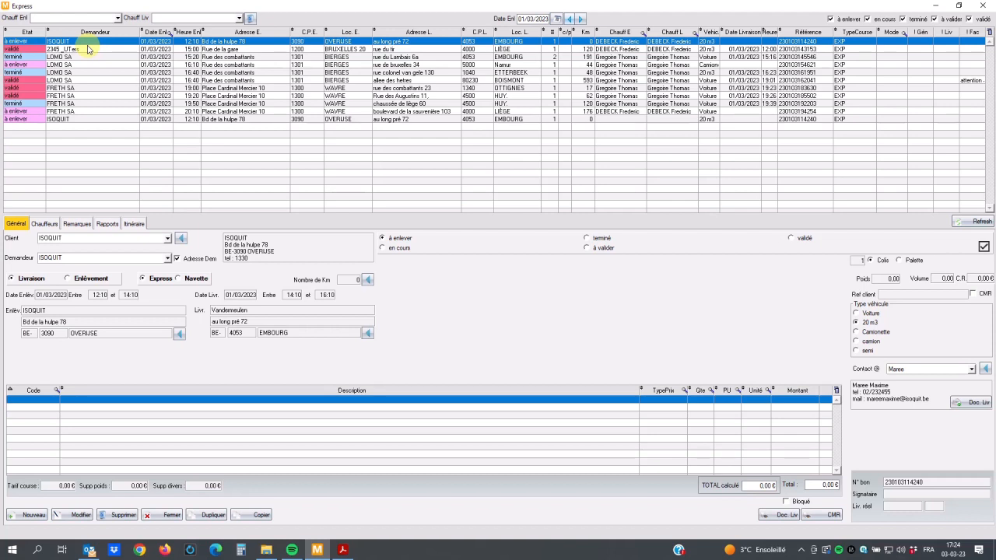
Step: Look through the express orders day by day up to 03/03/2023 and return to 01/03/2023
{"action": "left_click", "coordinate": [581, 19]}
{"action": "left_click", "coordinate": [581, 19]}
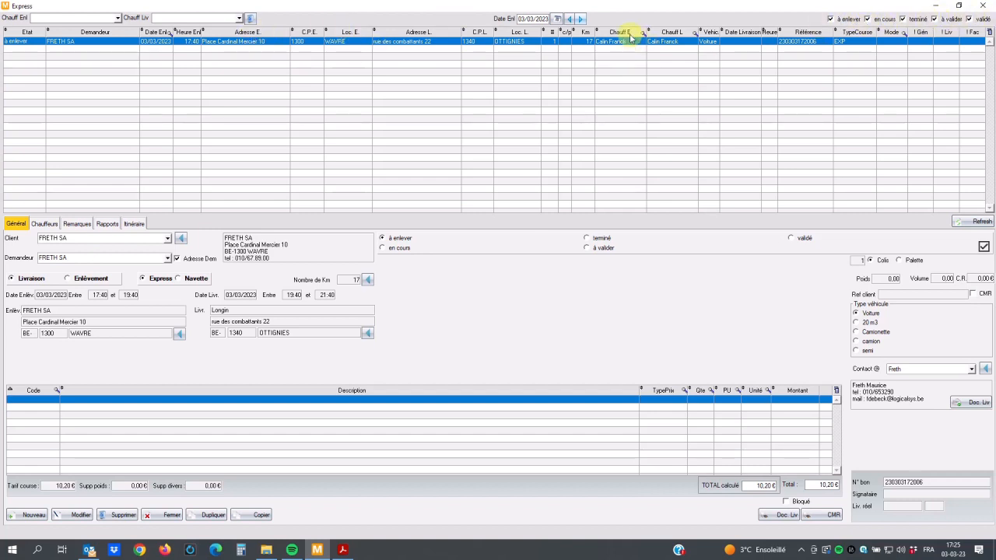
{"action": "left_click", "coordinate": [570, 20]}
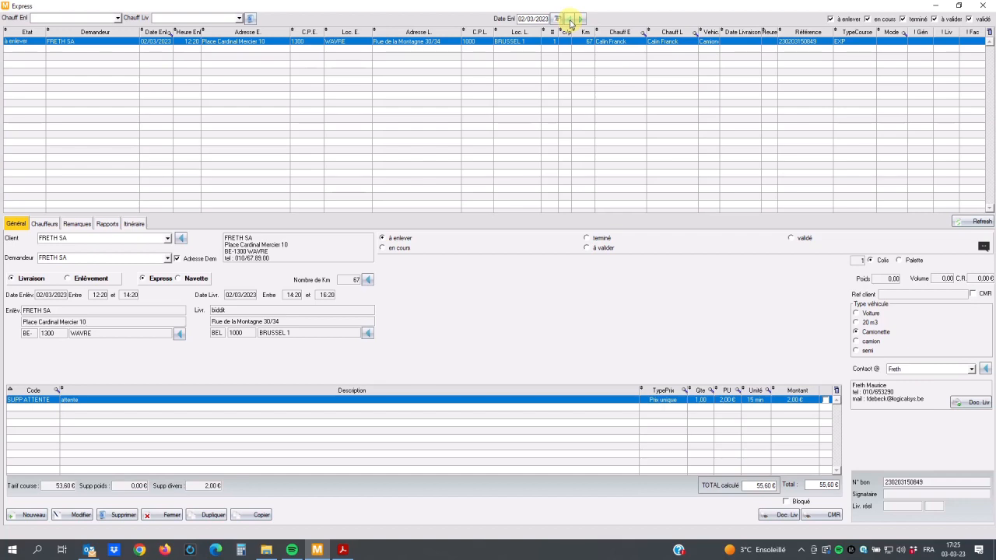
{"action": "left_click", "coordinate": [570, 20]}
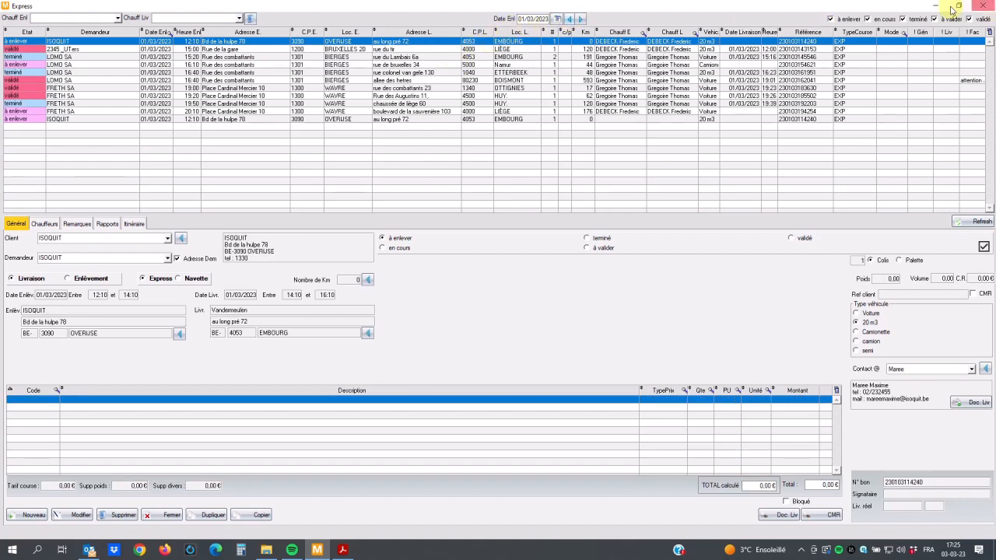
Step: Filter the 01/03/2023 express orders to only those with the status terminé
{"action": "left_click", "coordinate": [868, 18]}
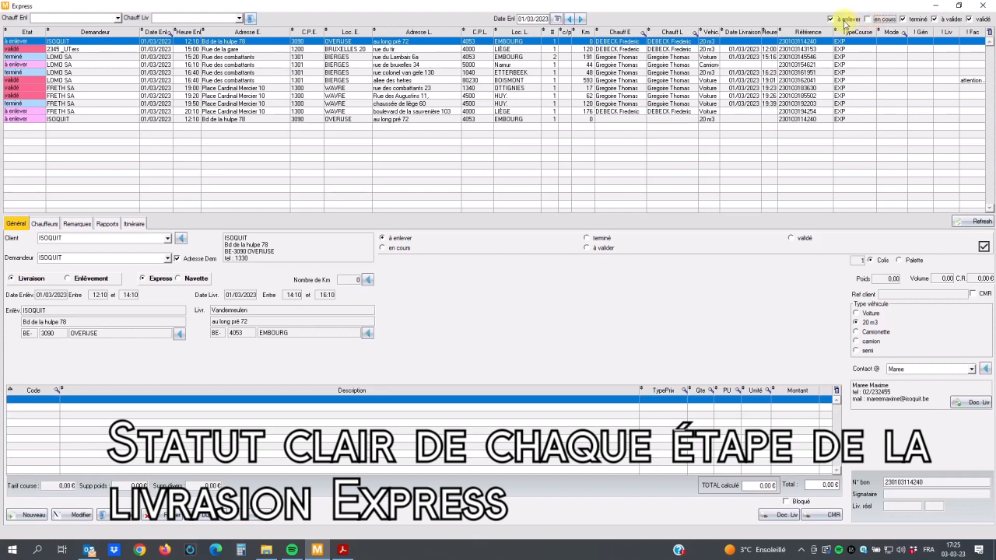
{"action": "left_click", "coordinate": [844, 18]}
{"action": "left_click", "coordinate": [935, 19]}
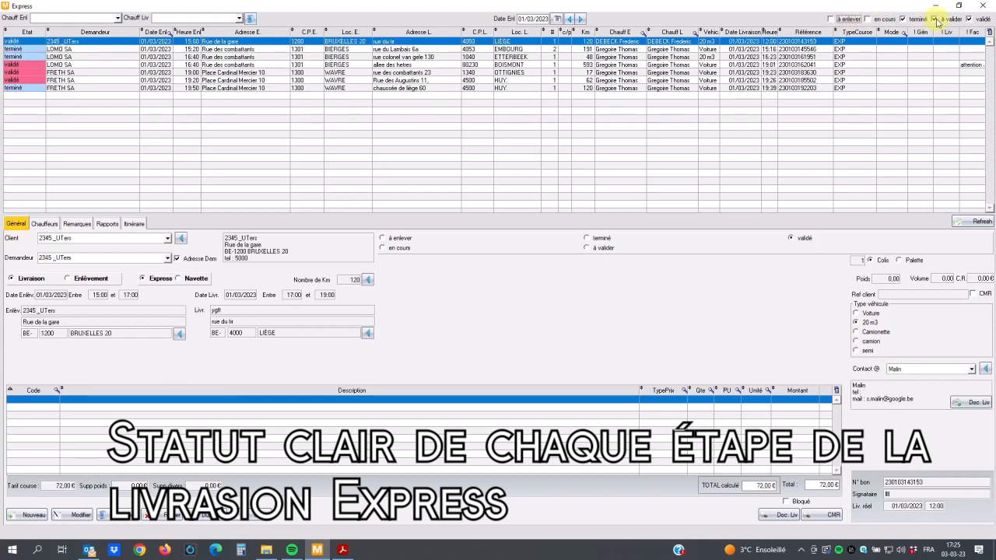
{"action": "left_click", "coordinate": [969, 19]}
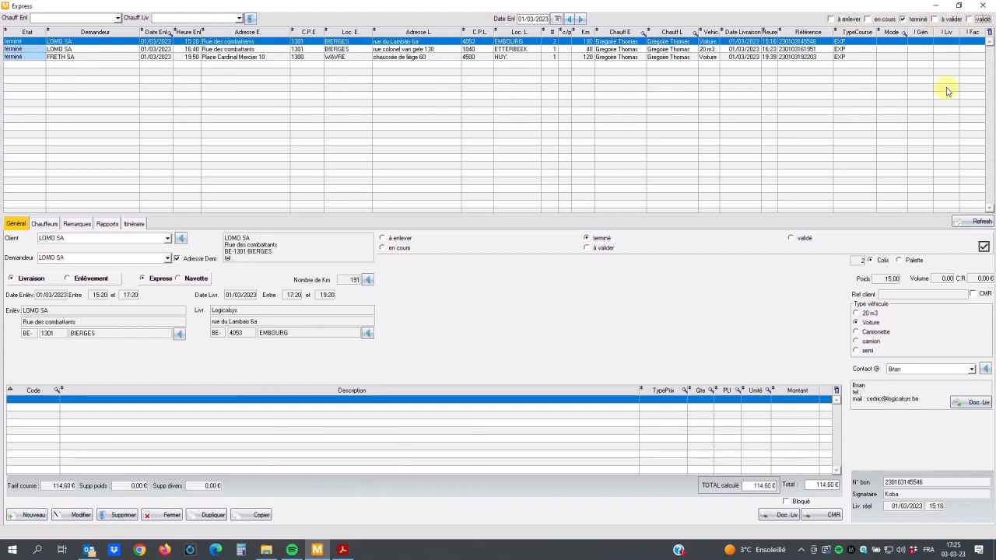
Step: Switch the status filter to only the à valider and validé orders
{"action": "left_click", "coordinate": [934, 19]}
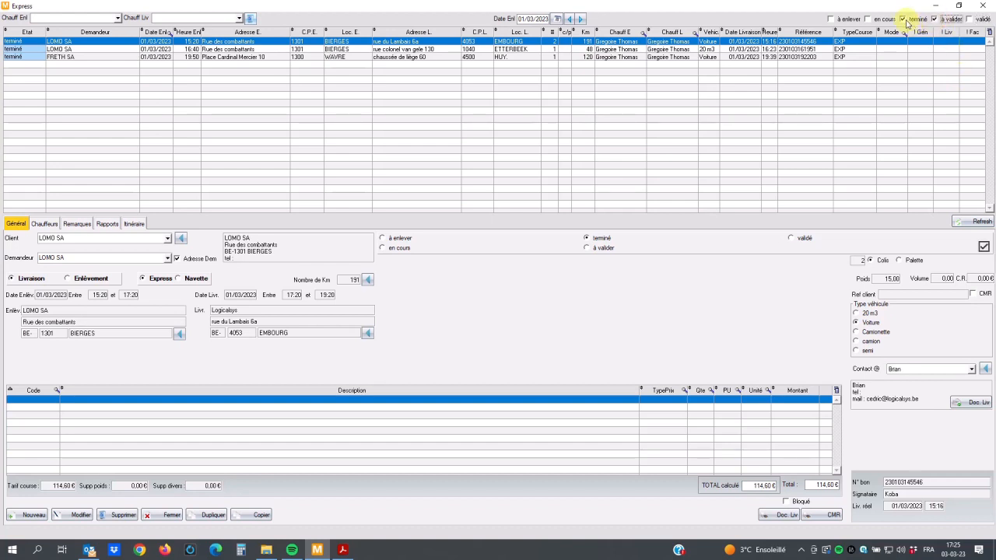
{"action": "left_click", "coordinate": [903, 19]}
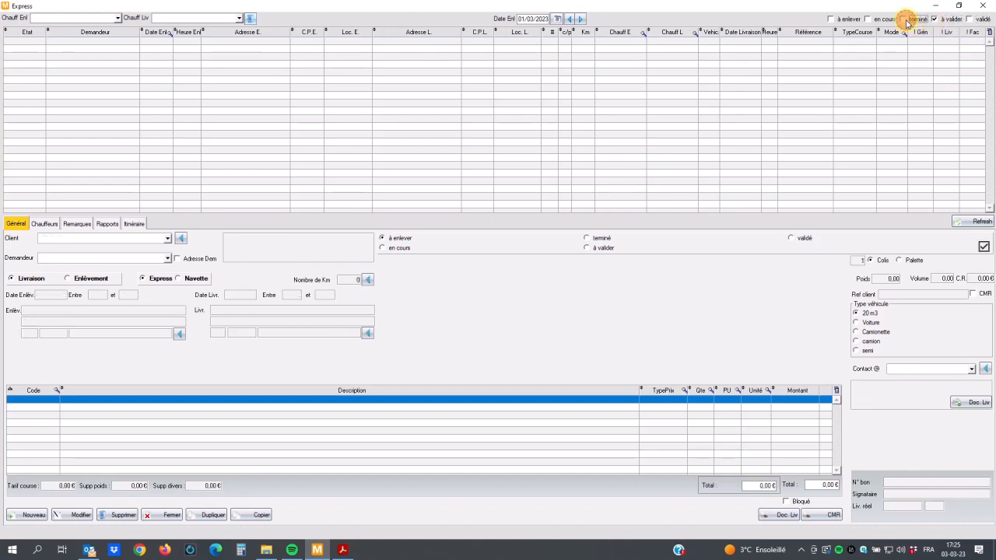
{"action": "left_click", "coordinate": [968, 18]}
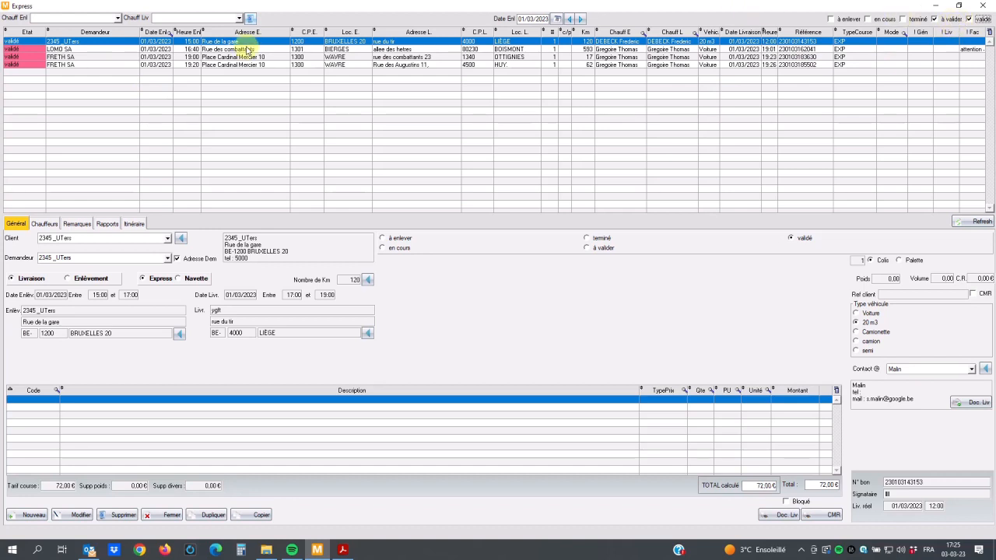
Step: Show the orders for 03/03/2023 and include the statuses à enlever, en cours and terminé again
{"action": "left_click", "coordinate": [580, 20]}
{"action": "left_click", "coordinate": [580, 20]}
{"action": "left_click", "coordinate": [830, 19]}
{"action": "left_click", "coordinate": [875, 20]}
{"action": "left_click", "coordinate": [915, 18]}
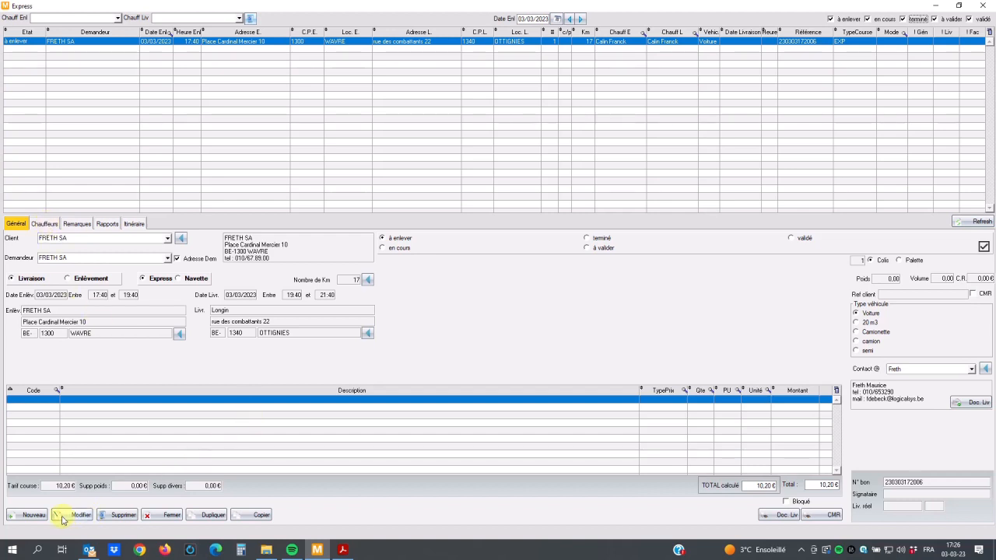
Step: Create a new express order with FRETH SA as both client and requester
{"action": "left_click", "coordinate": [31, 516]}
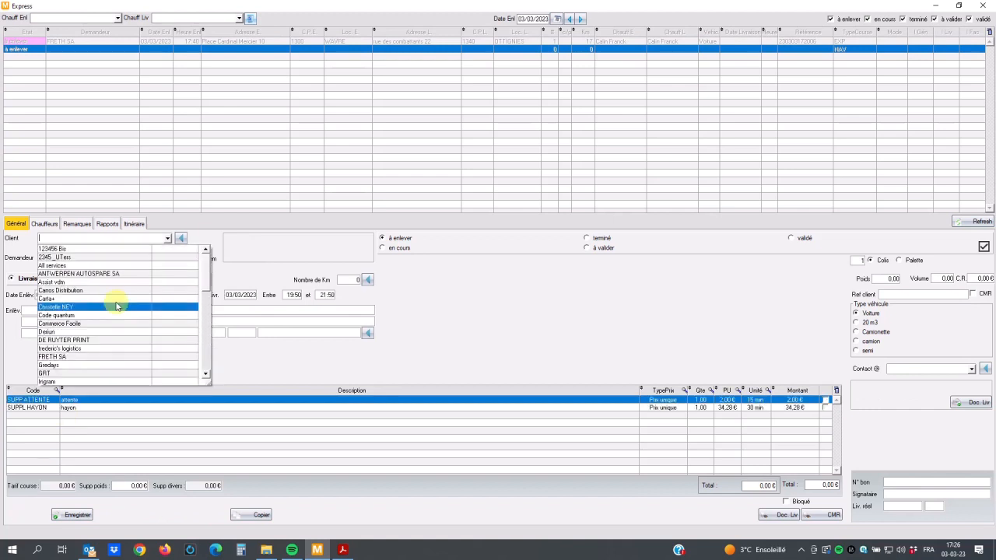
{"action": "left_click", "coordinate": [68, 358]}
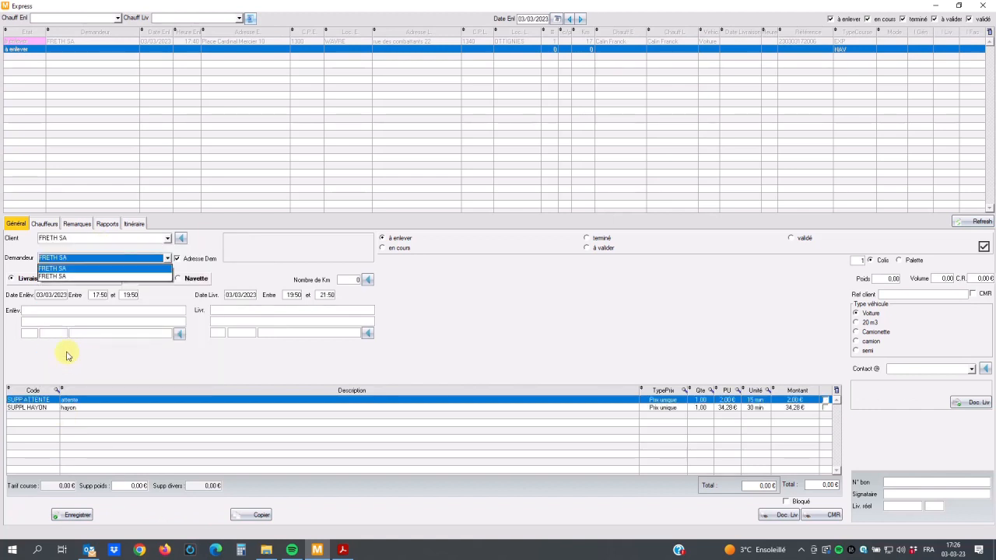
{"action": "left_click", "coordinate": [60, 268]}
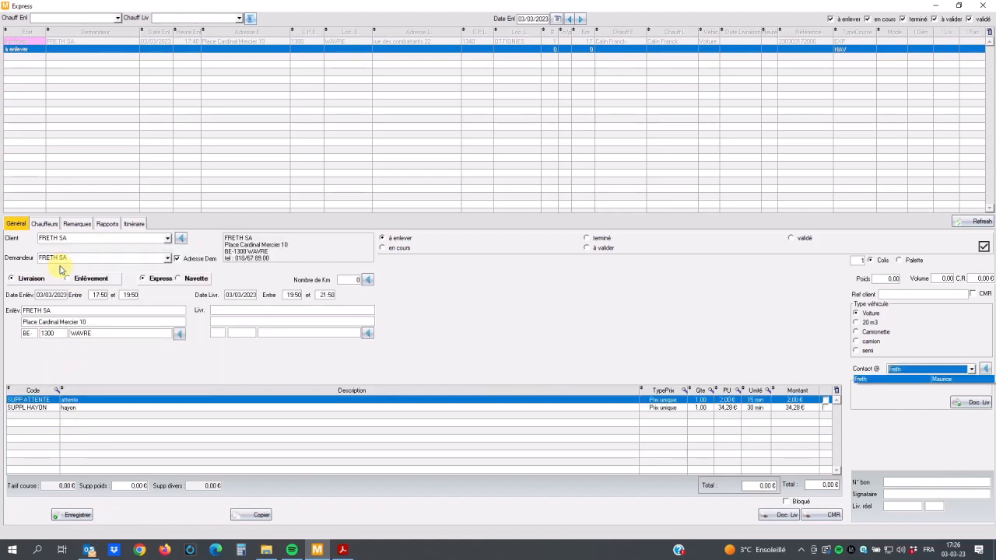
Step: Enter Goilon SA as the delivery recipient, with its street address and postal code, and choose the town GREZ-DOICEAU
{"action": "left_click", "coordinate": [239, 312]}
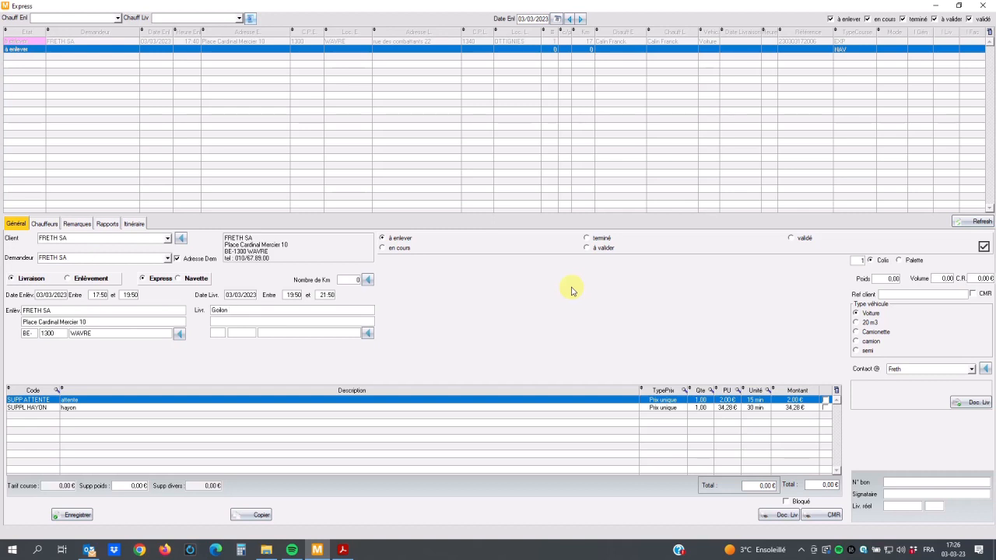
{"action": "left_click", "coordinate": [288, 321]}
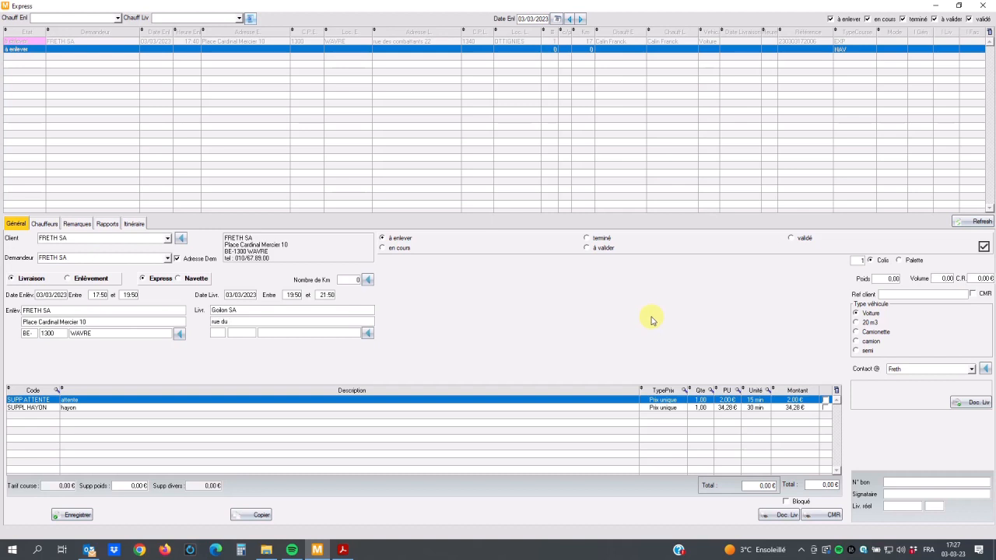
{"action": "left_click", "coordinate": [241, 333]}
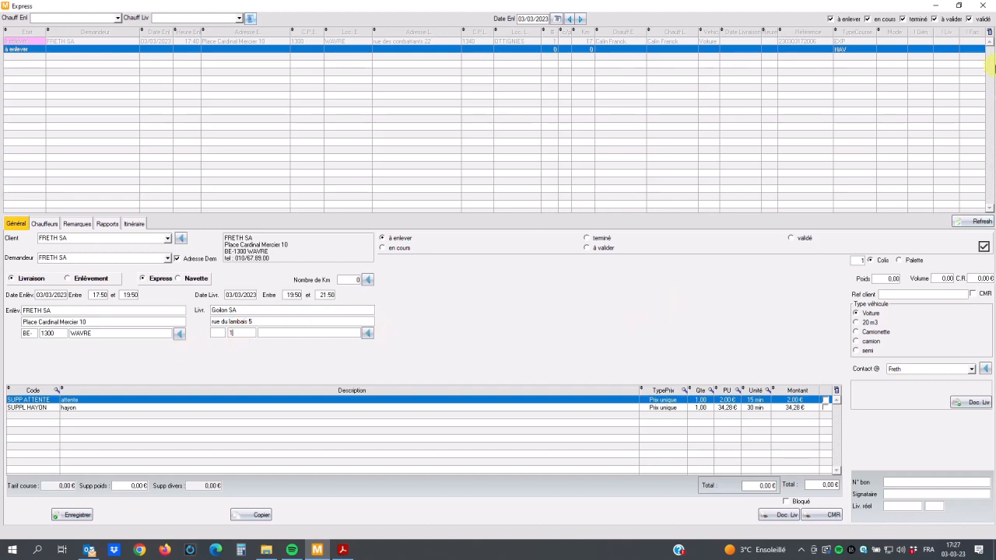
{"action": "type", "text": "1390"}
{"action": "left_click", "coordinate": [327, 334]}
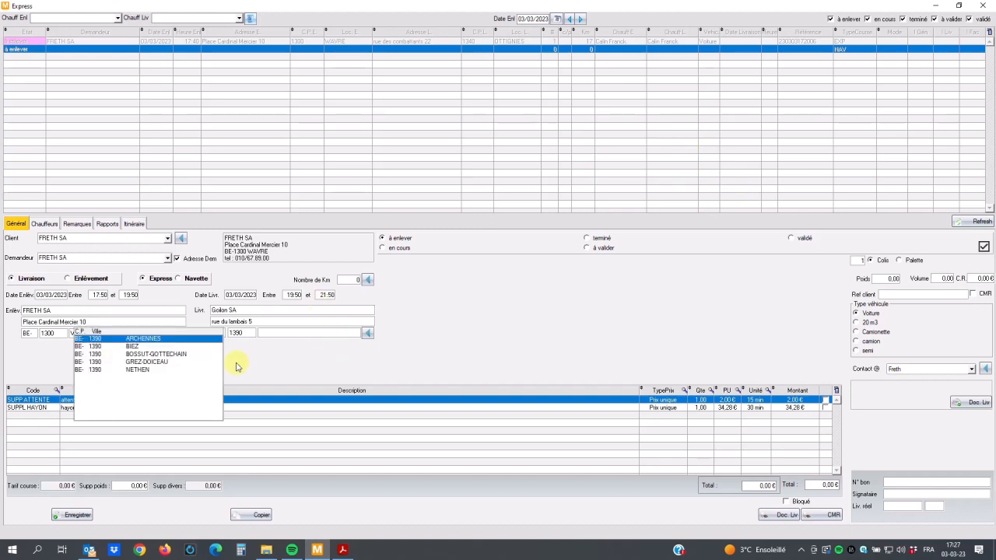
{"action": "left_click", "coordinate": [137, 361]}
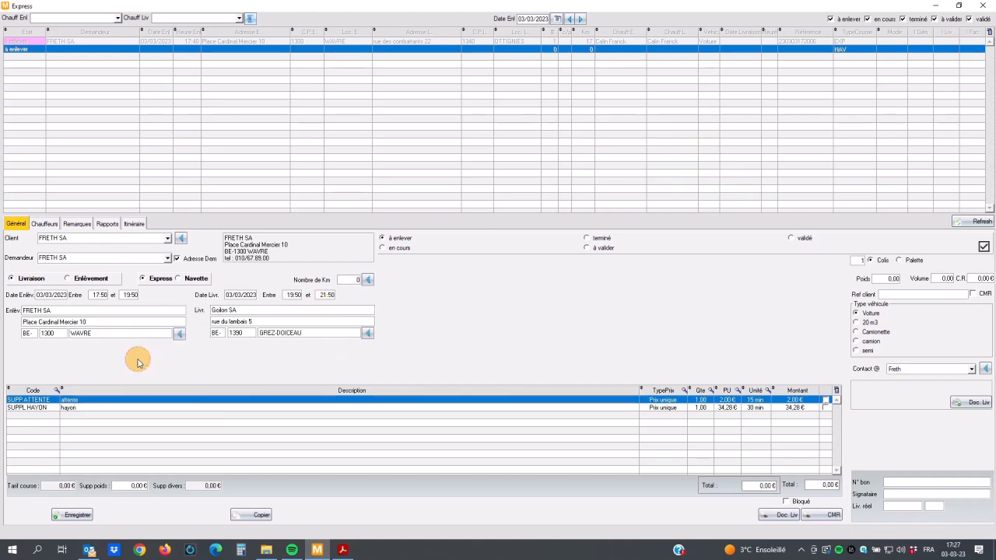
Step: Remove the final return stop at the office from the new order's itinerary so the route ends at Grez-Doiceau
{"action": "left_click", "coordinate": [131, 225]}
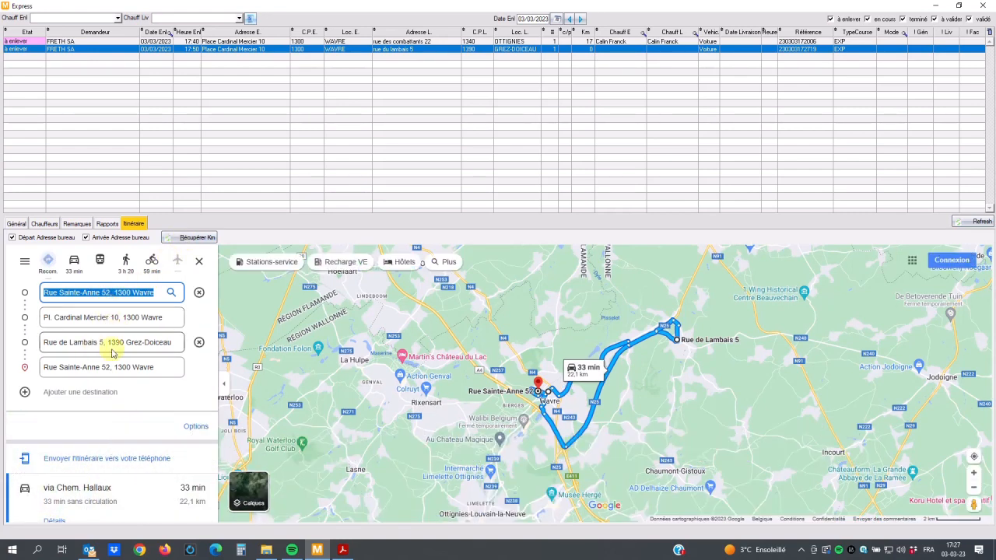
{"action": "left_click", "coordinate": [199, 367]}
{"action": "scroll", "coordinate": [599, 342], "scroll_direction": "up", "scroll_amount": 3}
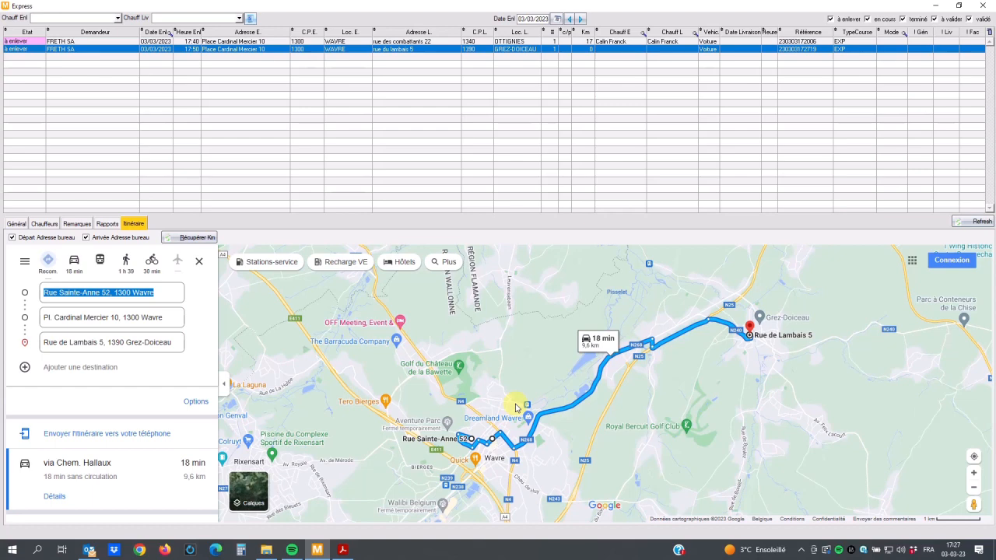
Step: Retrieve the route's kilometres into the order and calculate its fare from them
{"action": "left_click", "coordinate": [177, 241]}
{"action": "left_click", "coordinate": [549, 308]}
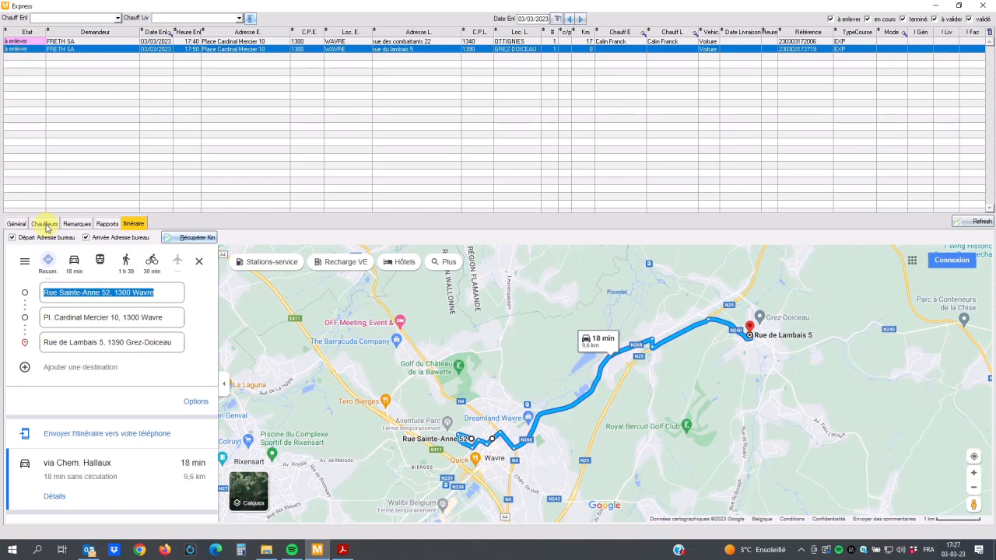
{"action": "left_click", "coordinate": [18, 225]}
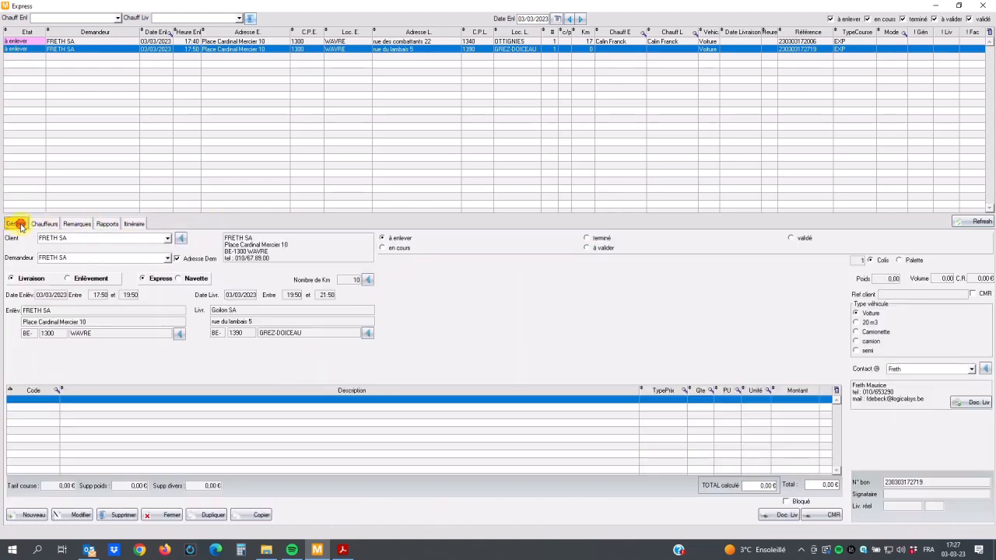
{"action": "left_click", "coordinate": [364, 279]}
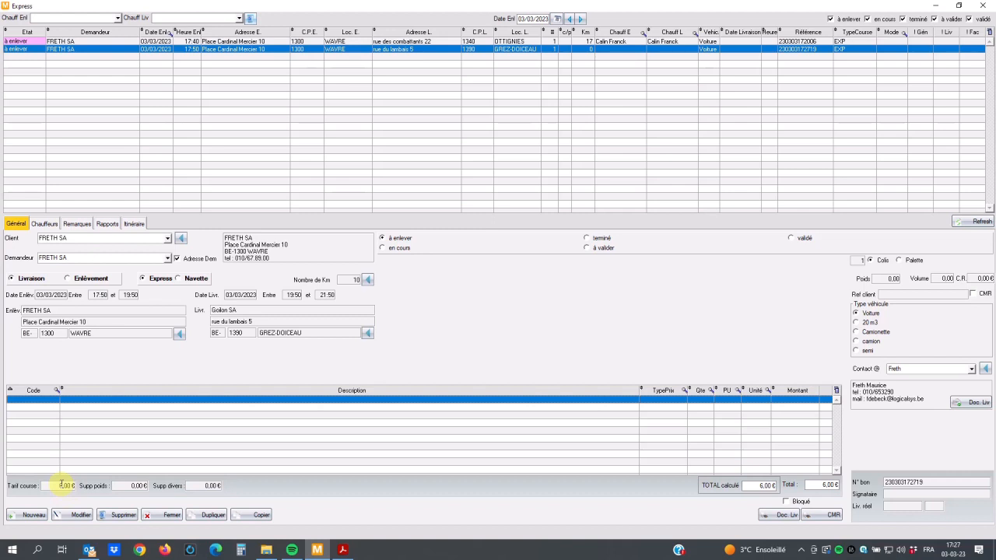
Step: Set the order's vehicle type to 20 m3 and save it
{"action": "left_click", "coordinate": [76, 515]}
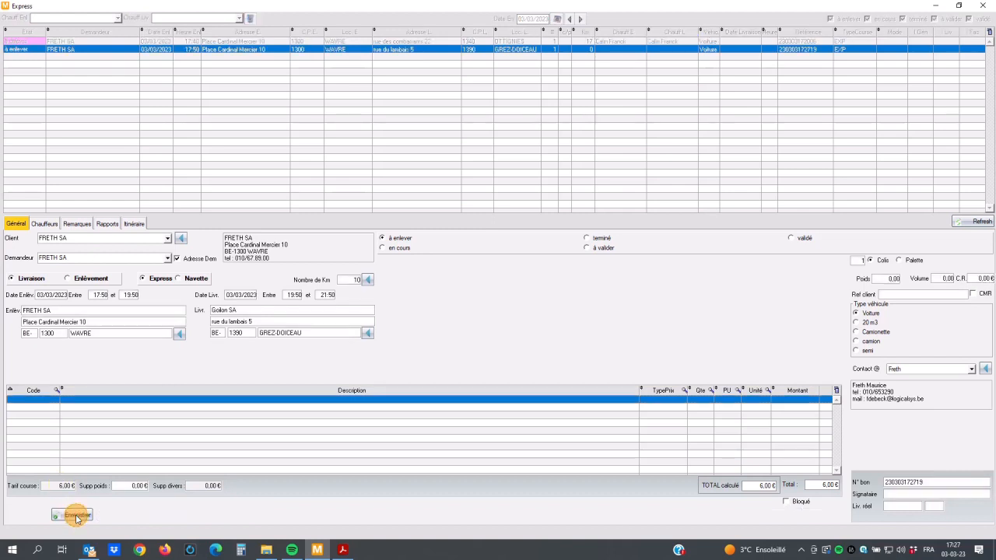
{"action": "left_click", "coordinate": [865, 322]}
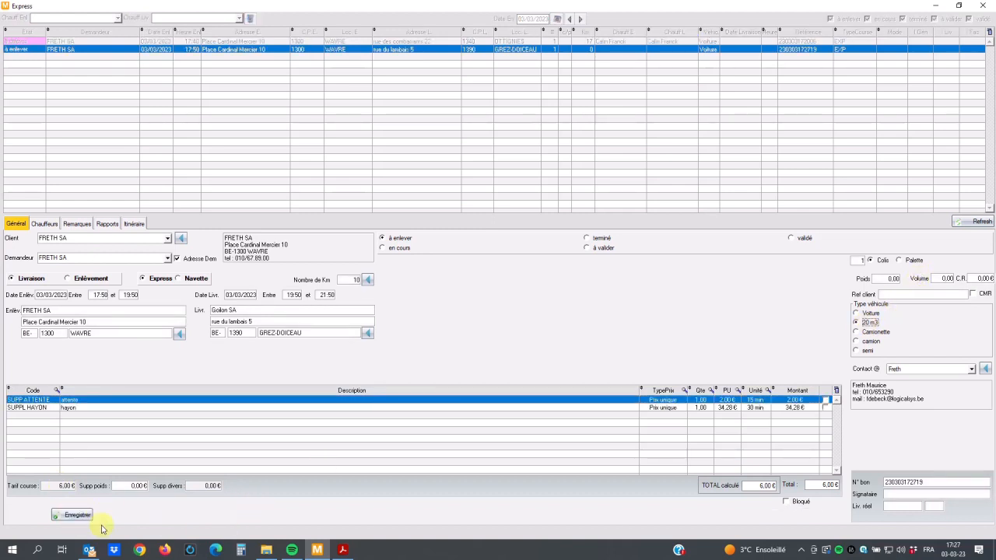
{"action": "left_click", "coordinate": [74, 515]}
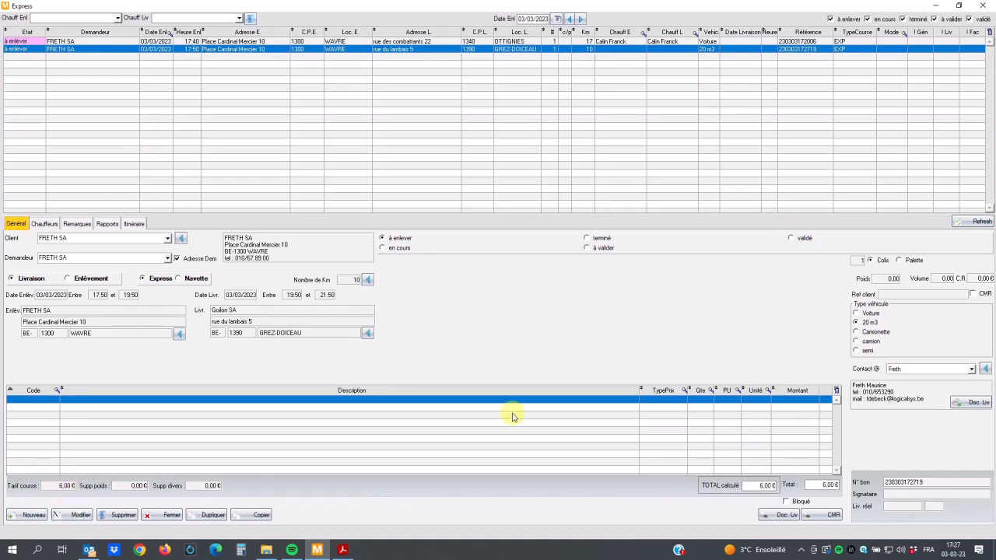
Step: Change the order's vehicle type to Camionette and save it
{"action": "left_click", "coordinate": [80, 515]}
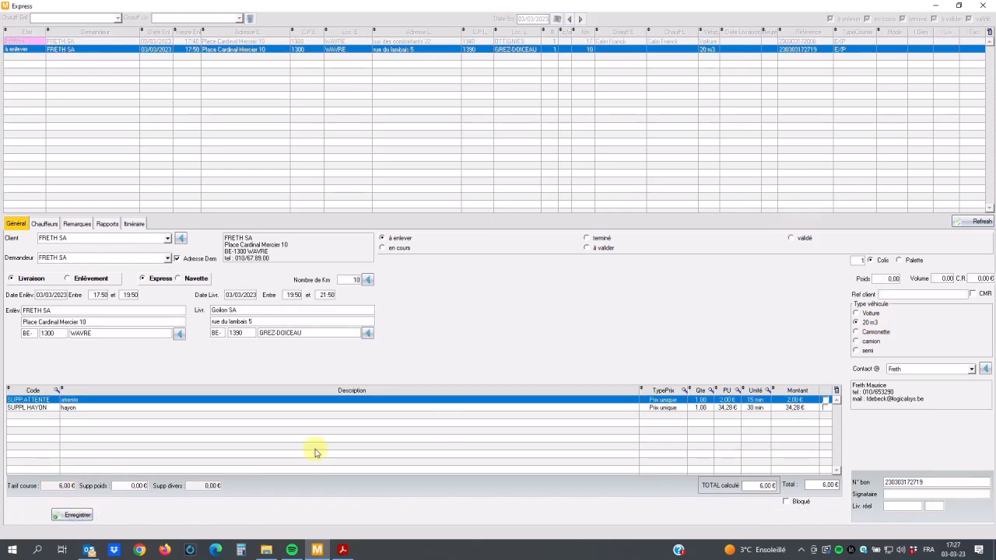
{"action": "left_click", "coordinate": [876, 333]}
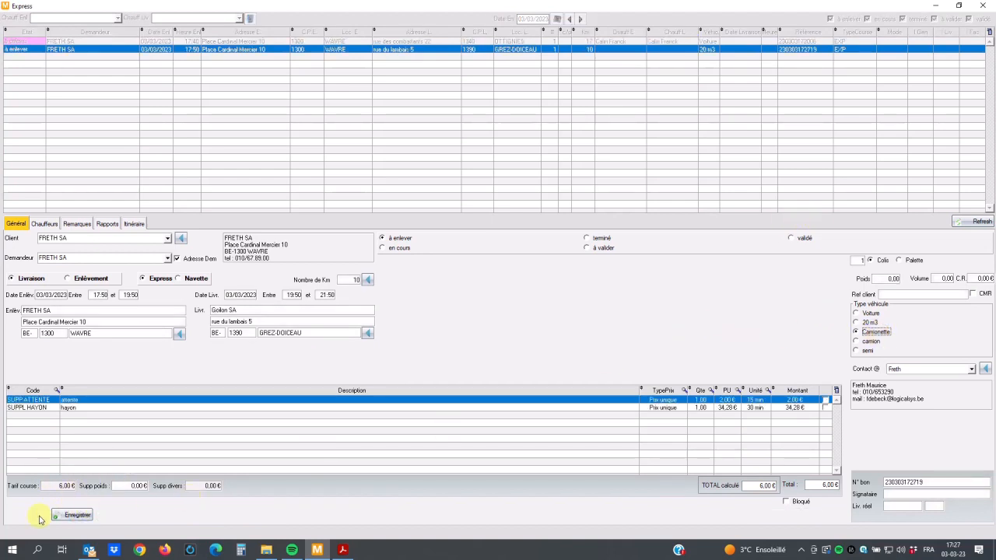
{"action": "left_click", "coordinate": [72, 515]}
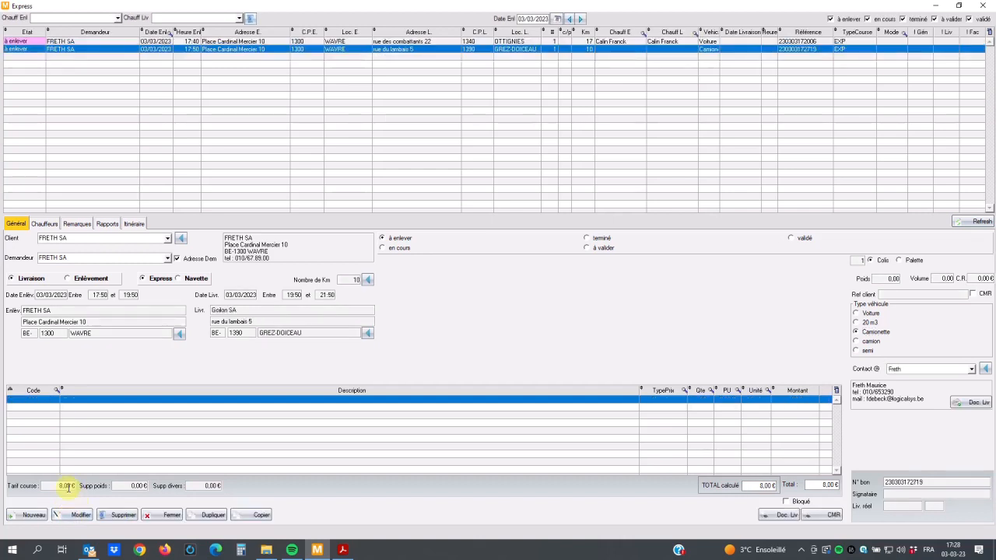
{"action": "left_click", "coordinate": [80, 515]}
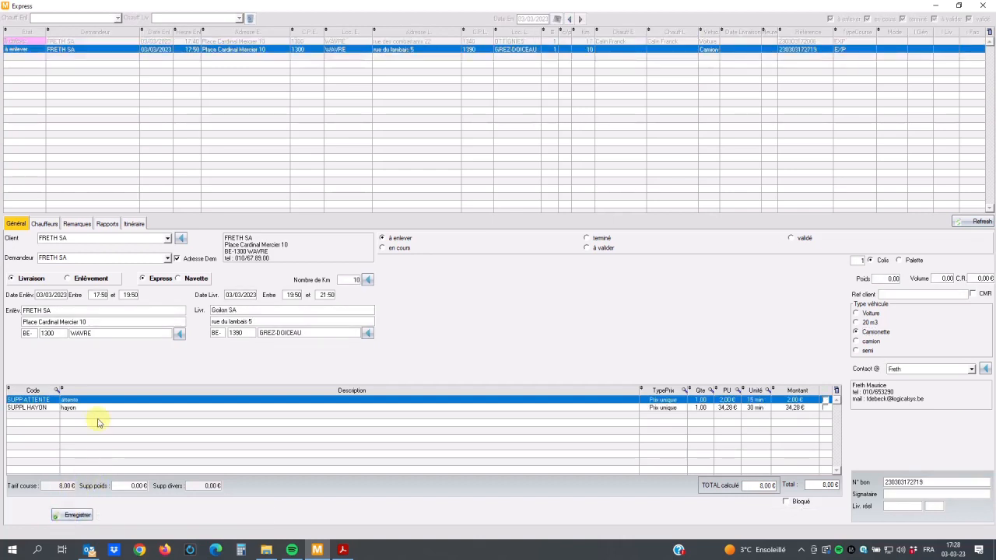
{"action": "left_click", "coordinate": [74, 517]}
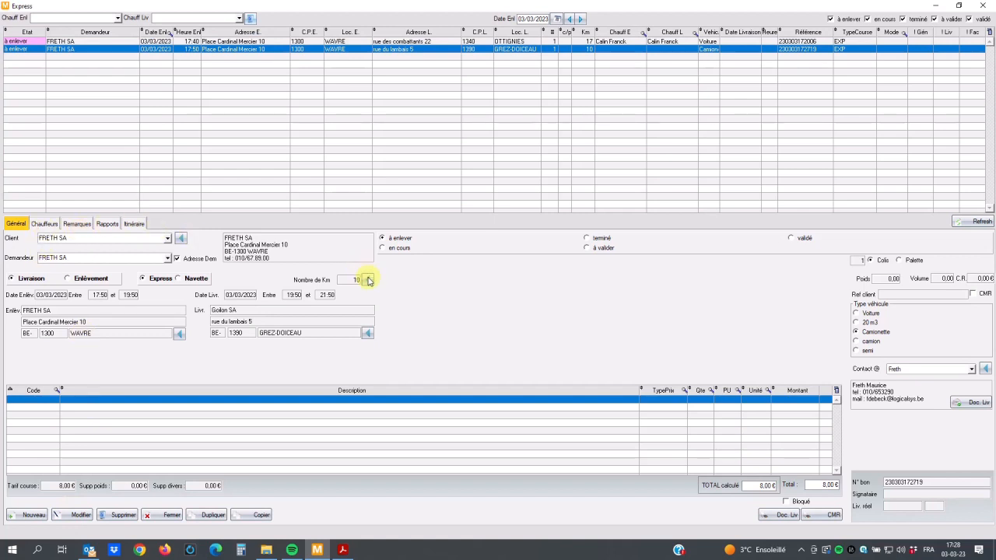
Step: Show the positions of all drivers for 03/03/2023 on the map and identify the driver near Grez-Doiceau
{"action": "left_click", "coordinate": [45, 226]}
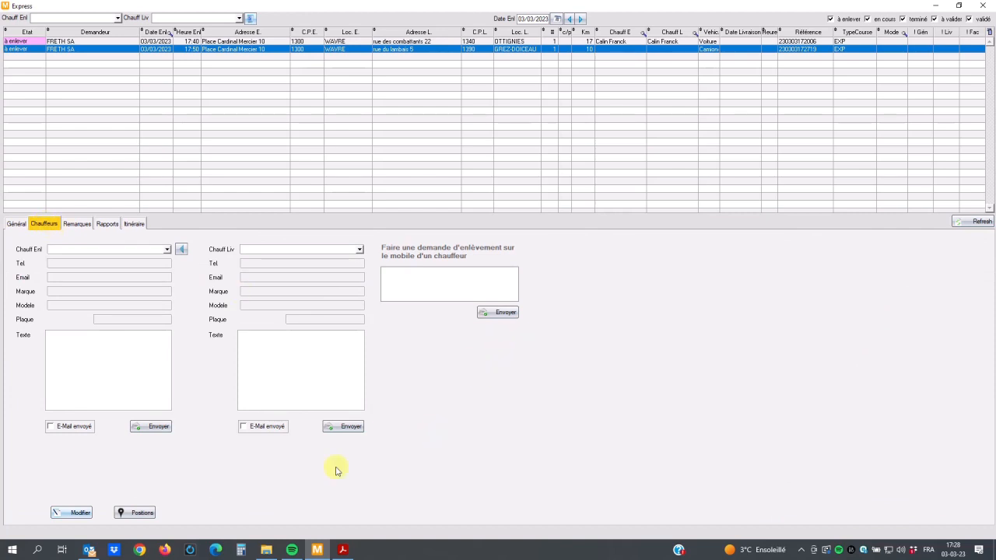
{"action": "left_click", "coordinate": [142, 514]}
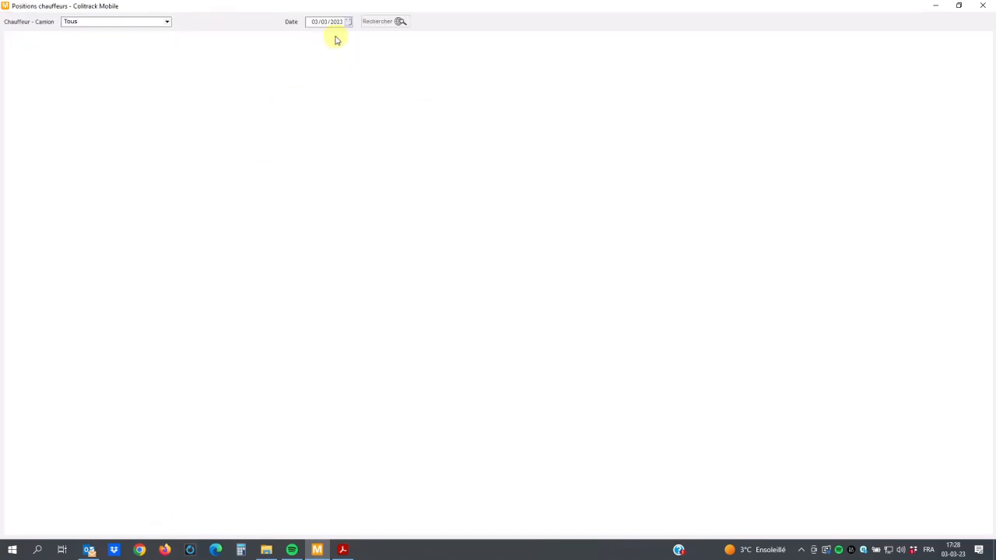
{"action": "left_click", "coordinate": [379, 21]}
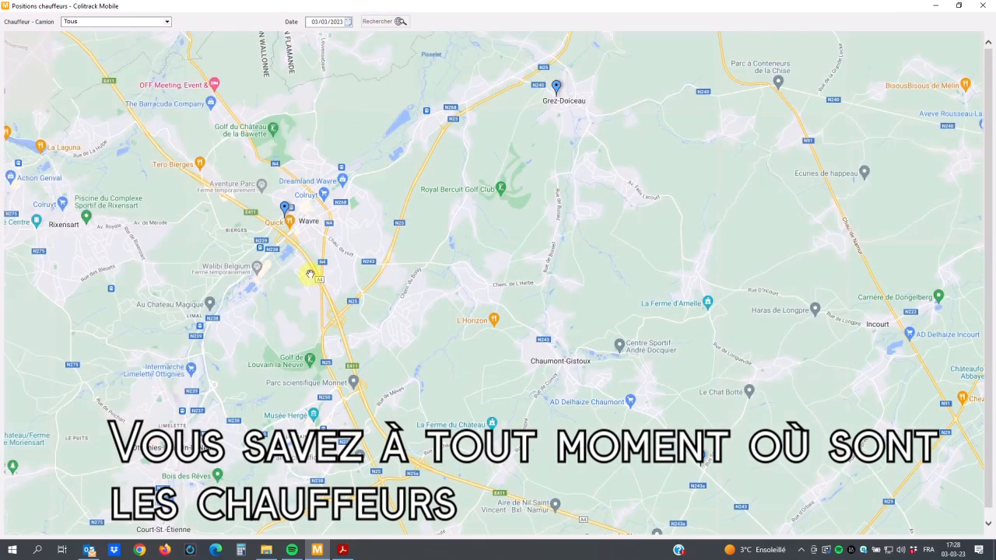
{"action": "mouse_move", "coordinate": [555, 89]}
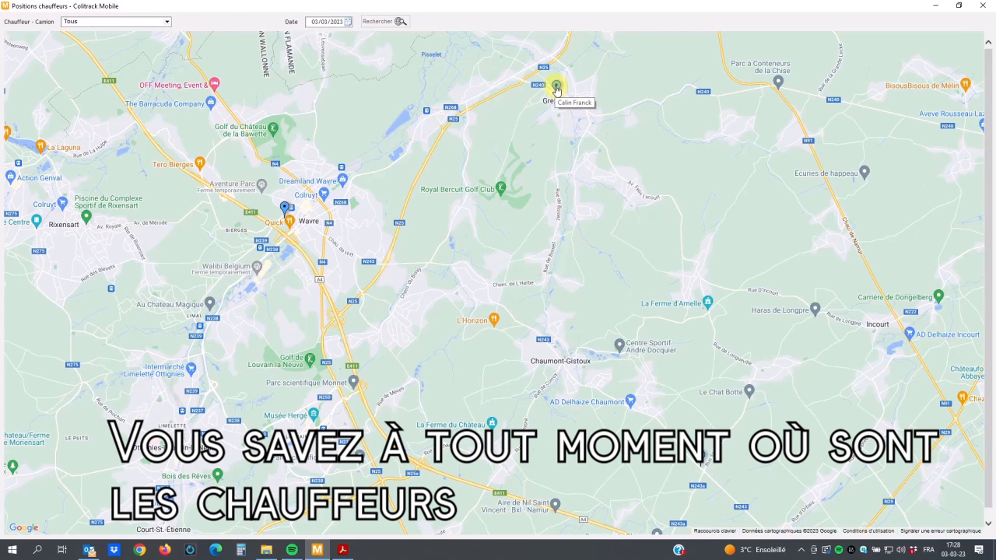
Step: Display the last 20 positions of the driver located near Grez-Doiceau for 03/03/2023
{"action": "left_click", "coordinate": [165, 22]}
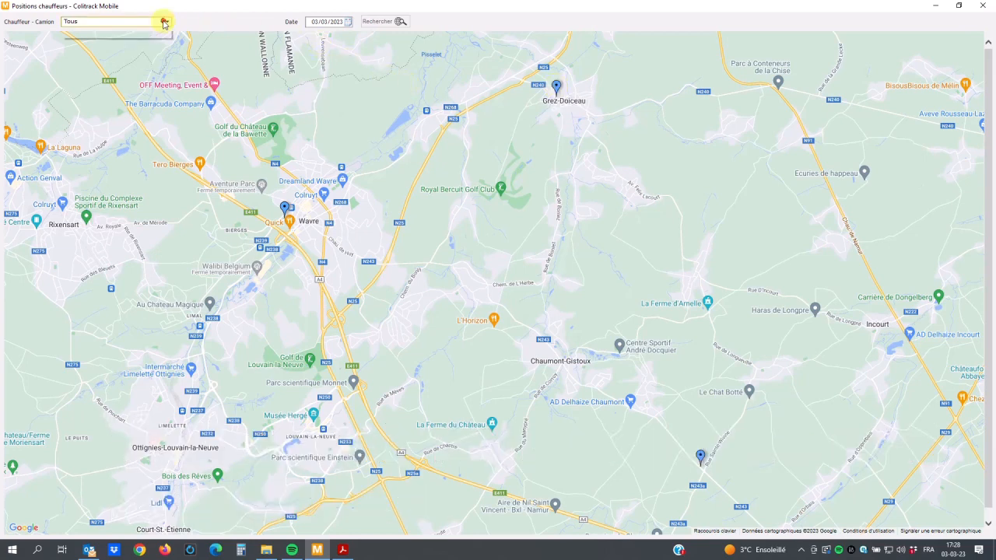
{"action": "left_click", "coordinate": [105, 49]}
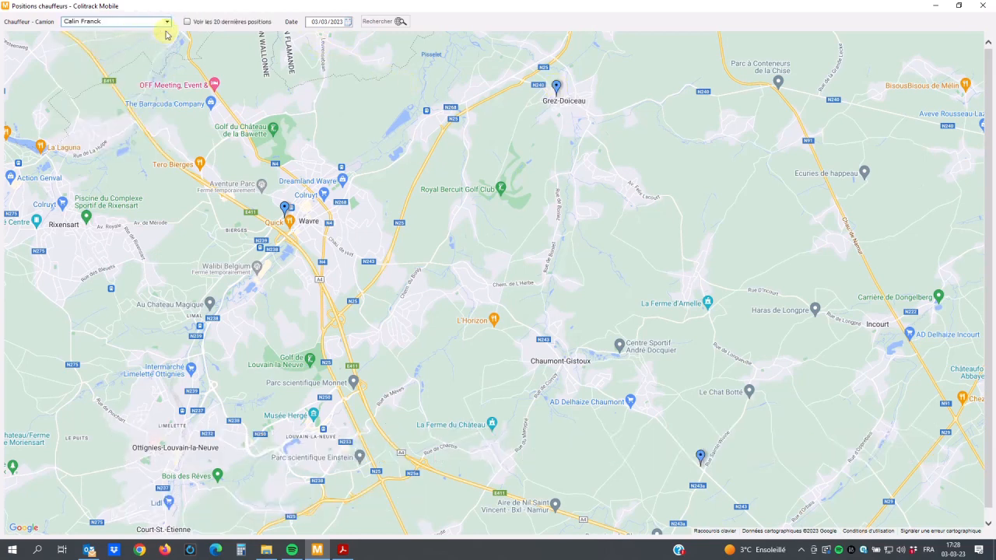
{"action": "left_click", "coordinate": [186, 22]}
{"action": "left_click", "coordinate": [388, 22]}
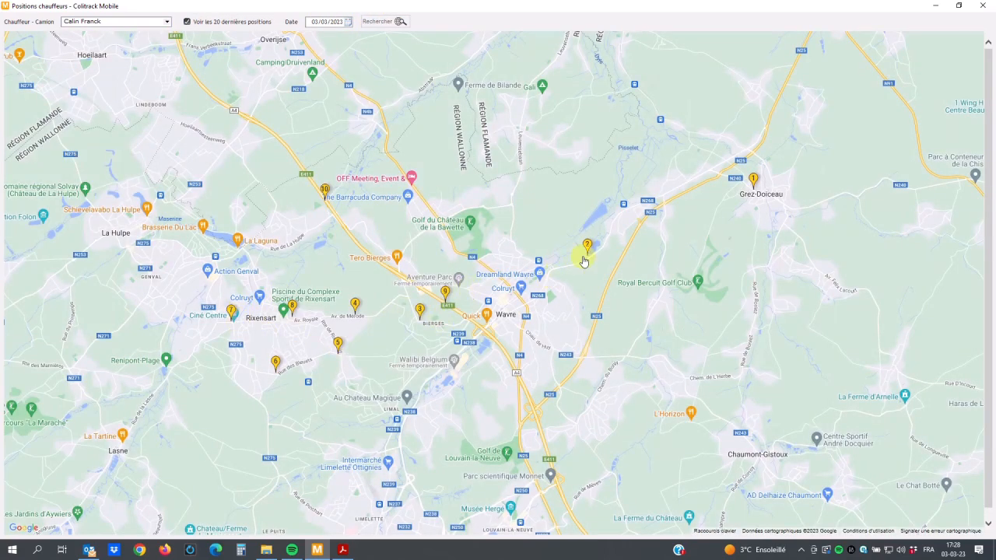
Step: Check the time of position 1 near Grez-Doiceau, and show the positions of all drivers (Tous) for 03/03/2023 on the map
{"action": "left_click", "coordinate": [752, 182]}
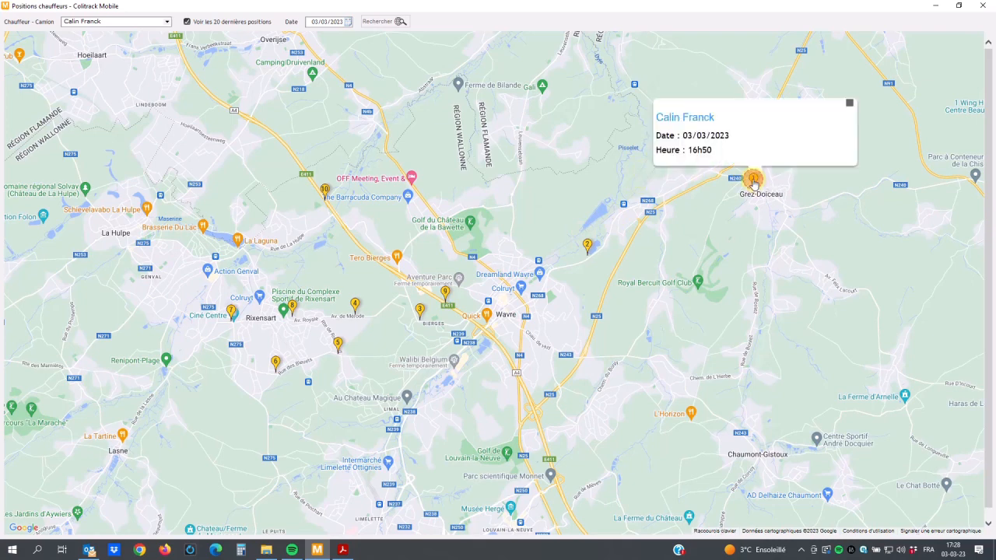
{"action": "left_click", "coordinate": [187, 22]}
{"action": "left_click", "coordinate": [166, 21]}
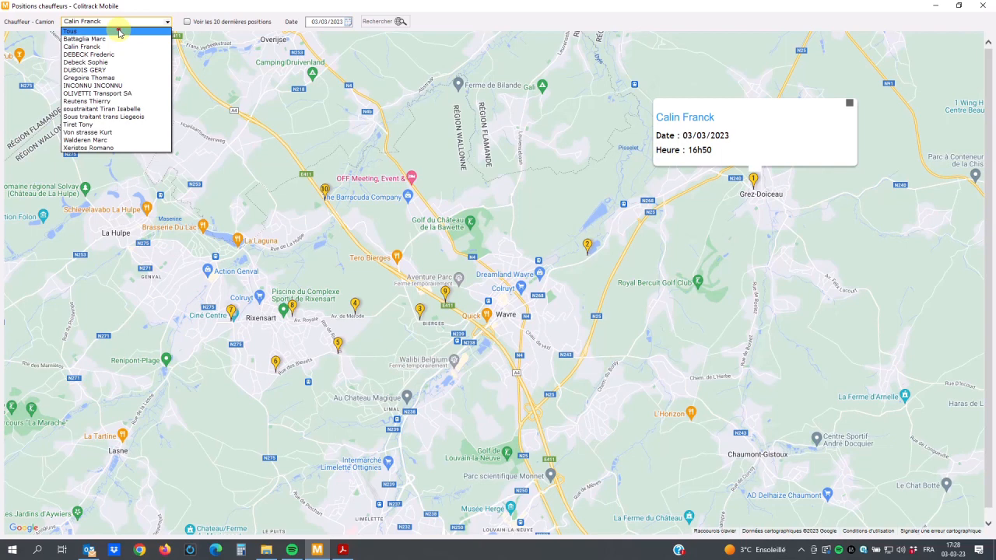
{"action": "left_click", "coordinate": [119, 33]}
{"action": "left_click", "coordinate": [377, 21]}
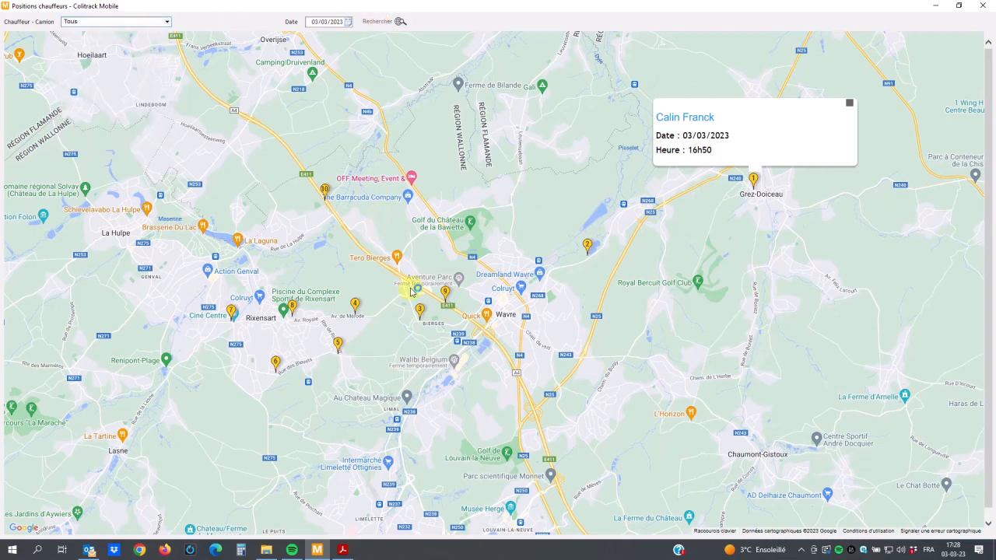
{"action": "mouse_move", "coordinate": [280, 213]}
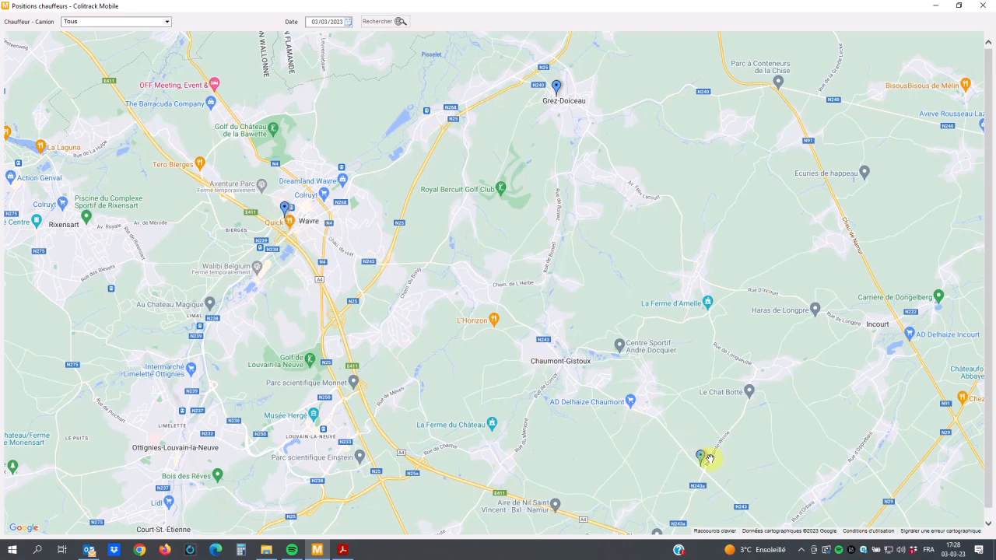
{"action": "mouse_move", "coordinate": [702, 457]}
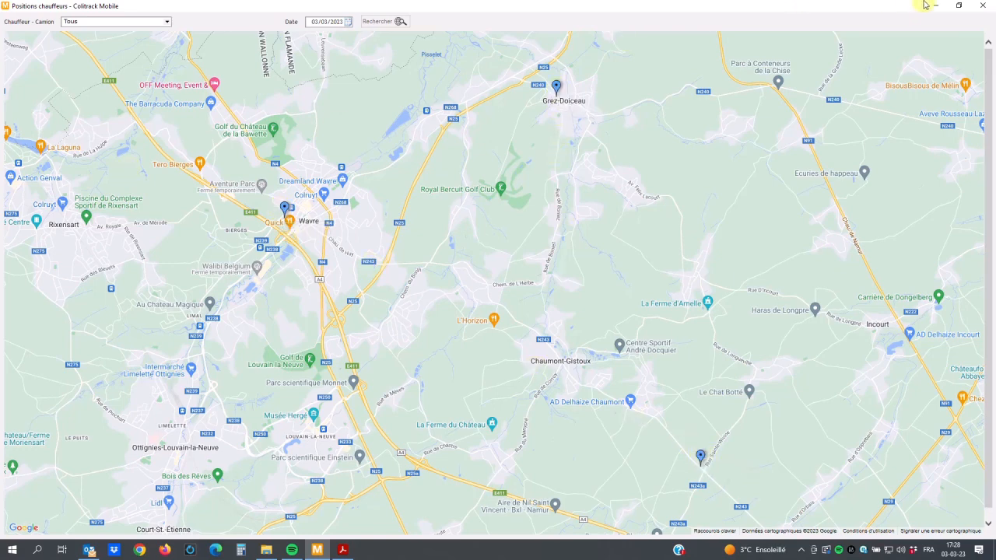
{"action": "left_click", "coordinate": [981, 5]}
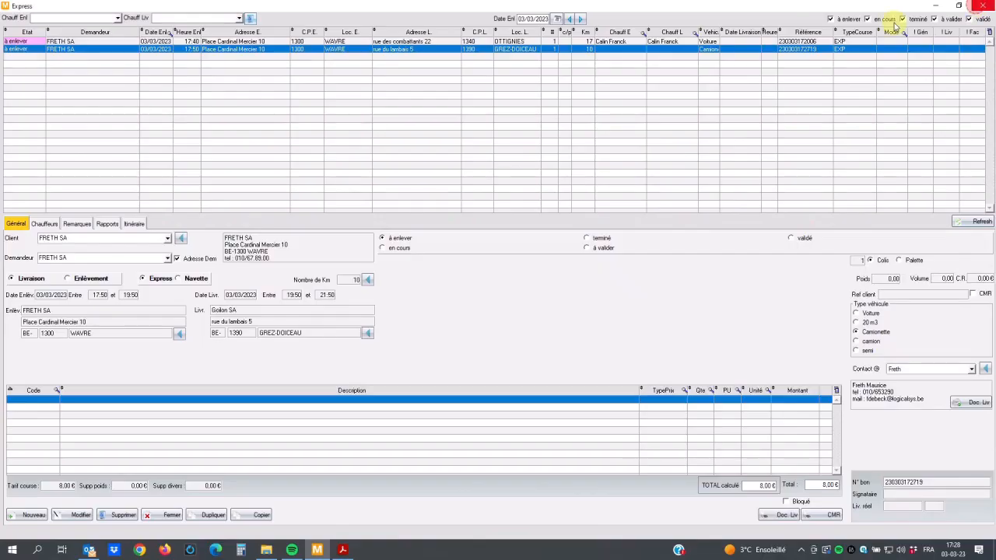
Step: Assign the driver located near Grez-Doiceau as pickup and delivery driver of the Wavre to Grez-Doiceau order and save it
{"action": "left_click", "coordinate": [45, 224]}
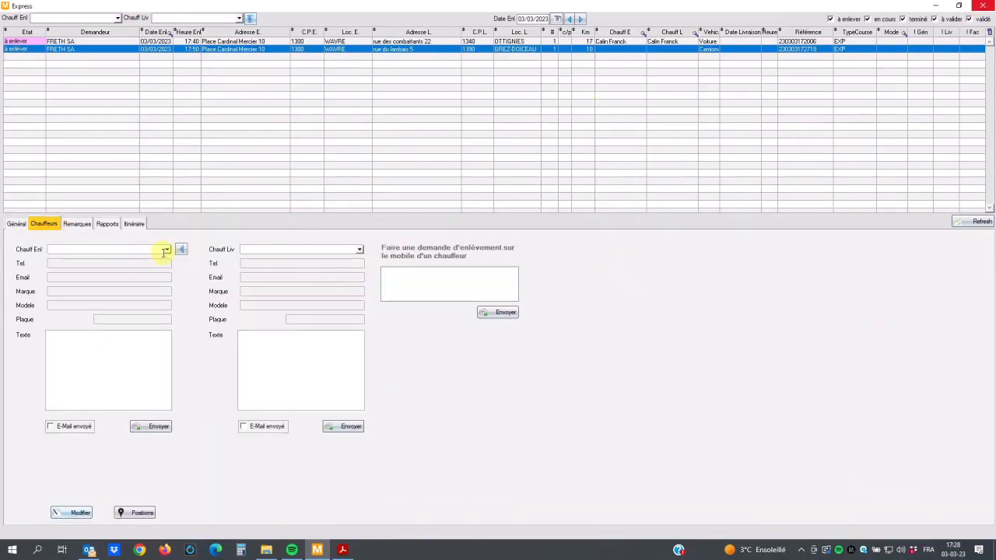
{"action": "left_click", "coordinate": [62, 513]}
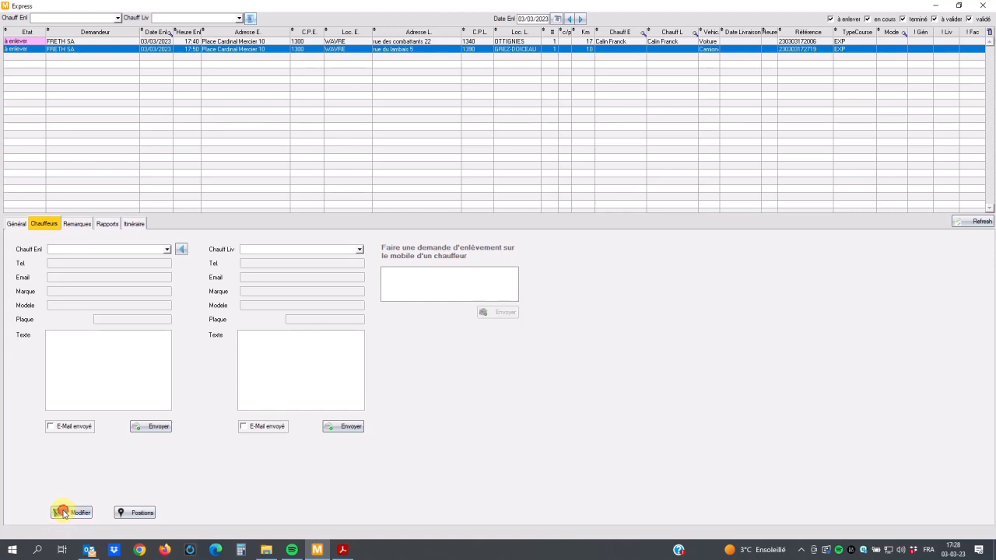
{"action": "left_click", "coordinate": [160, 247]}
{"action": "left_click", "coordinate": [129, 258]}
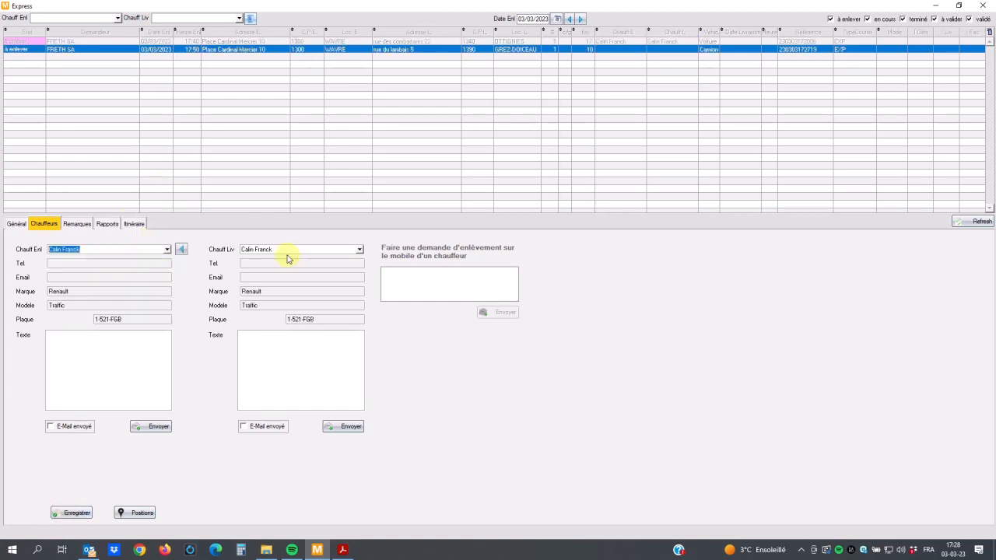
{"action": "left_click", "coordinate": [77, 513]}
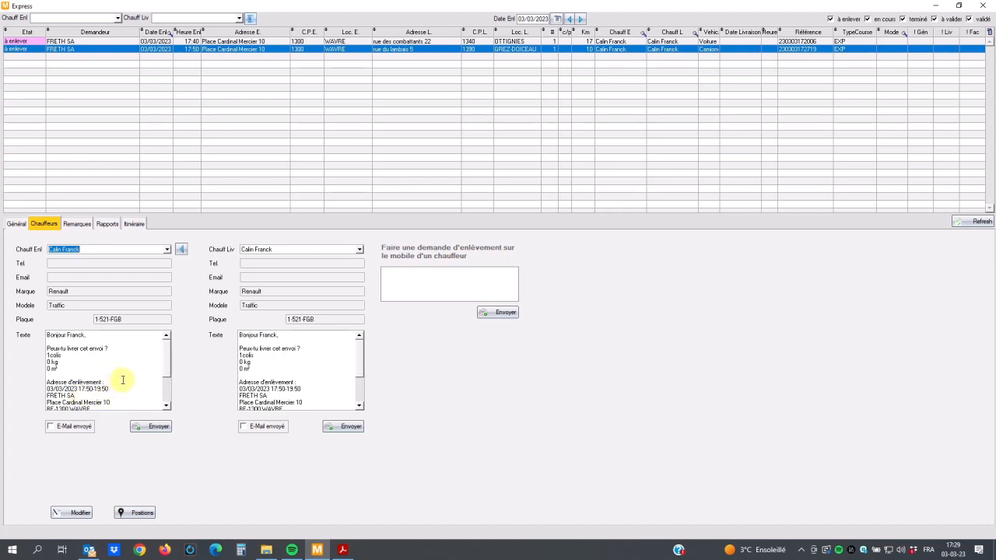
Step: Send a pickup request reading "peux tu faire la course wavre -grez" to the assigned driver's mobile
{"action": "left_click", "coordinate": [455, 283]}
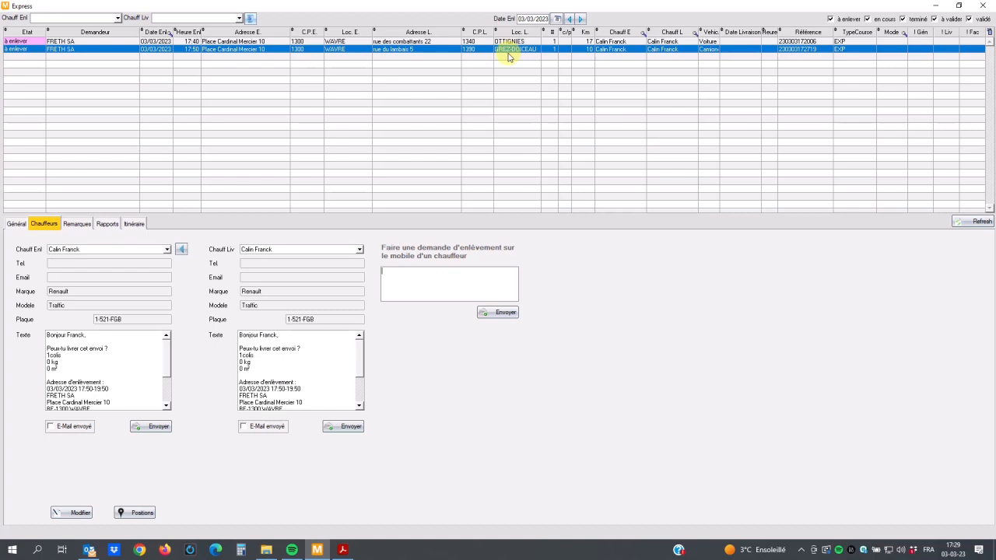
{"action": "left_click", "coordinate": [412, 283]}
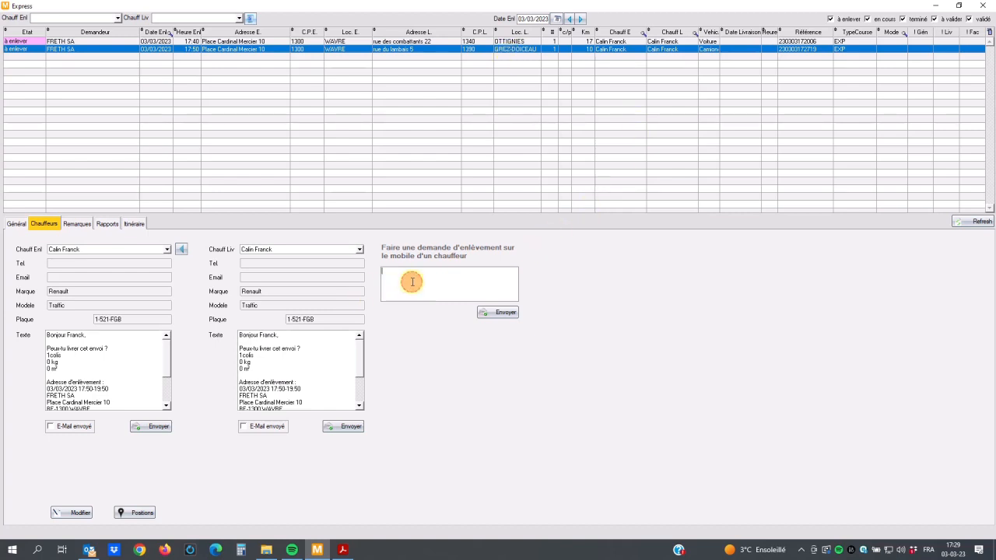
{"action": "type", "text": "peux tu faire la course"}
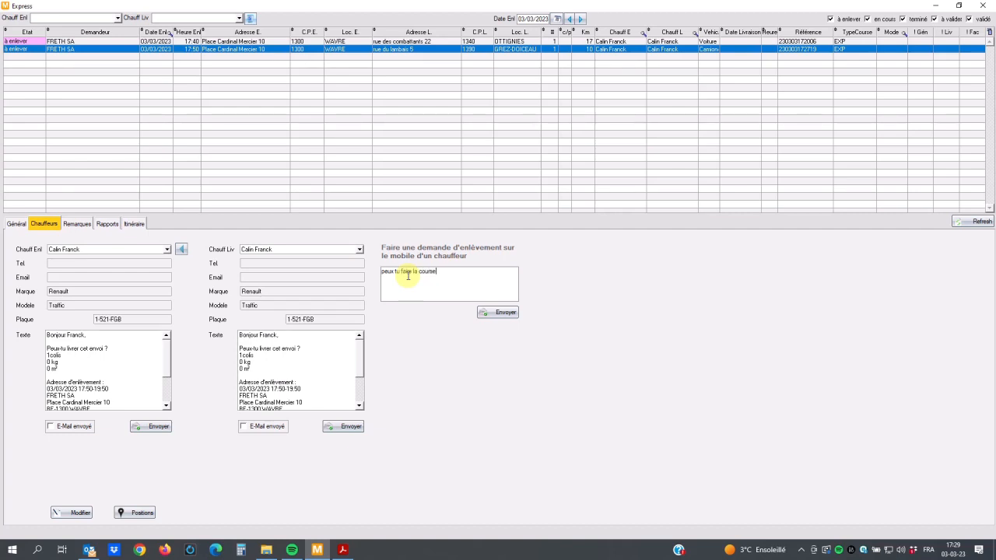
{"action": "type", "text": " wavre -grez"}
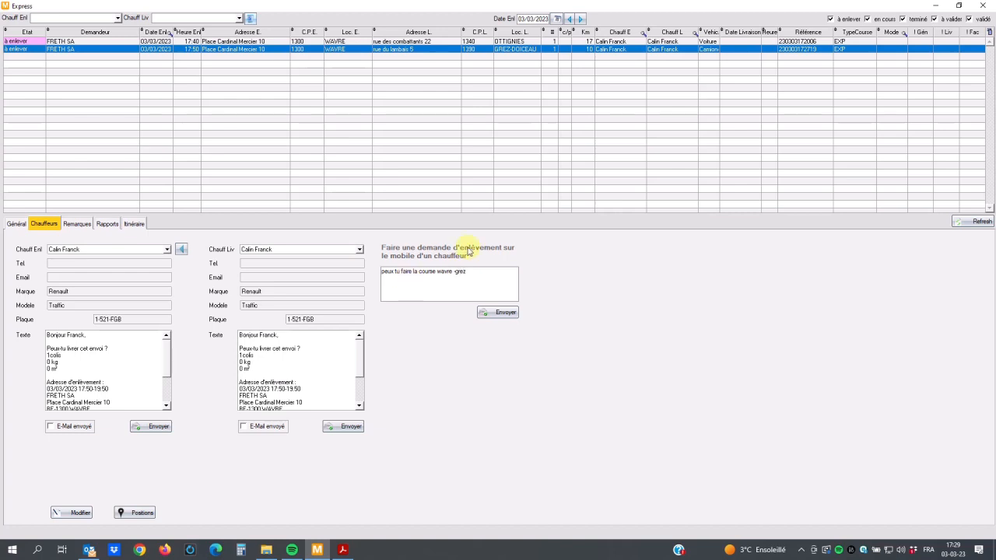
{"action": "left_click", "coordinate": [505, 312]}
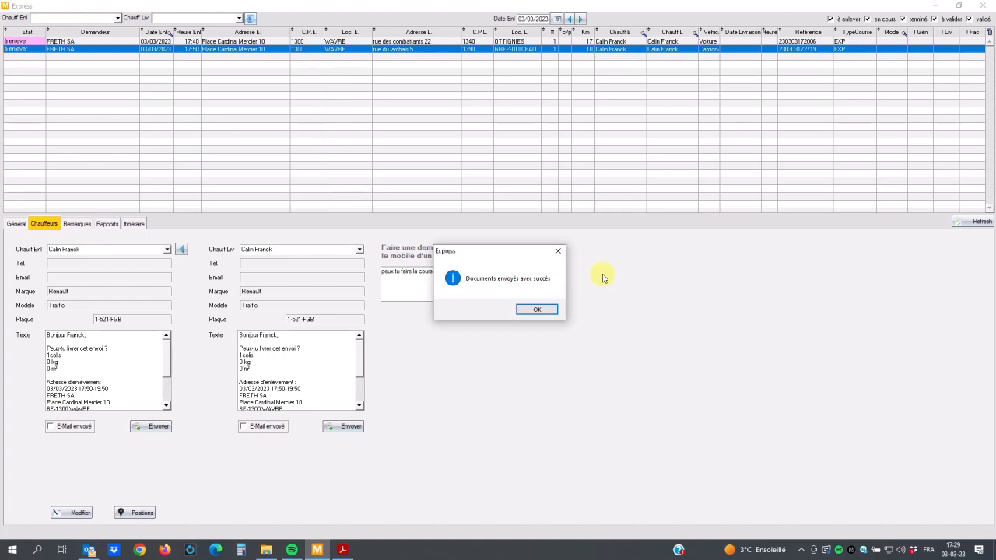
{"action": "key", "text": "Return"}
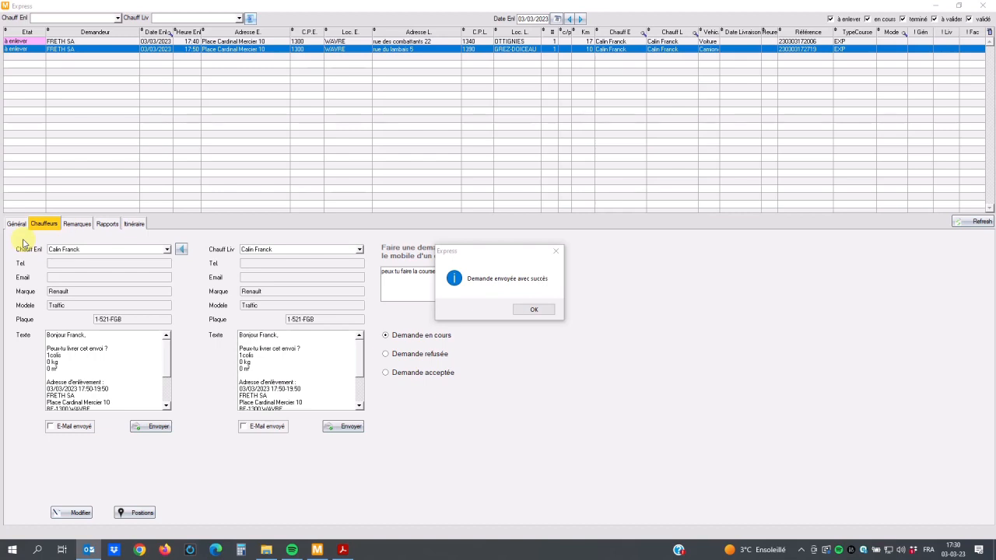
{"action": "left_click", "coordinate": [532, 311]}
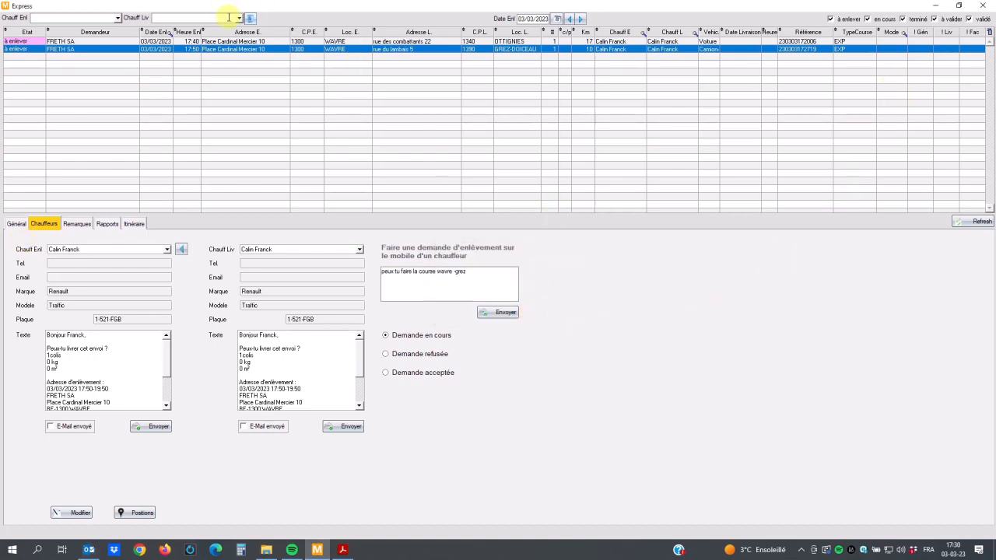
Step: Switch to Outlook and view the barcode label PDF attached to the latest express order confirmation e-mail
{"action": "key", "text": "alt+Tab"}
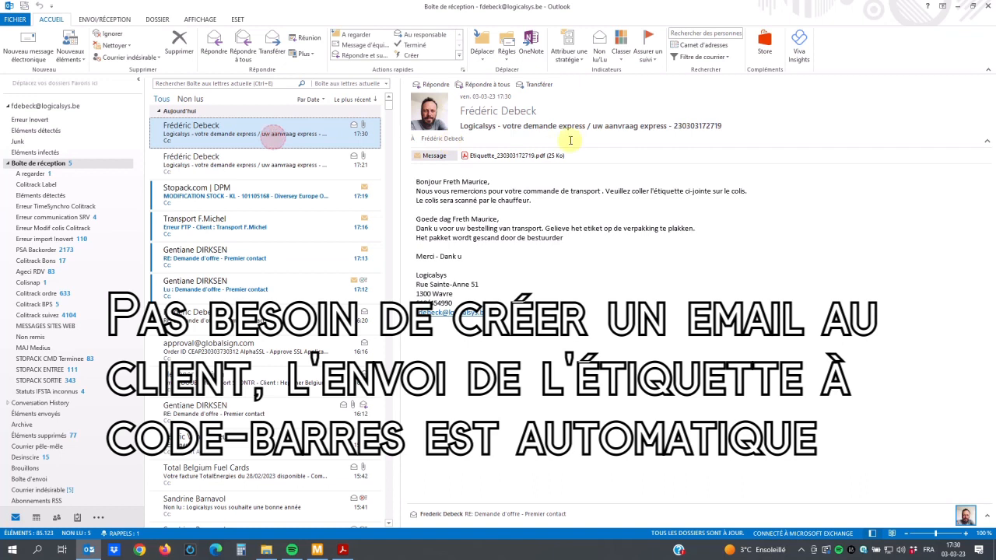
{"action": "left_click", "coordinate": [532, 158]}
{"action": "double_click", "coordinate": [532, 157]}
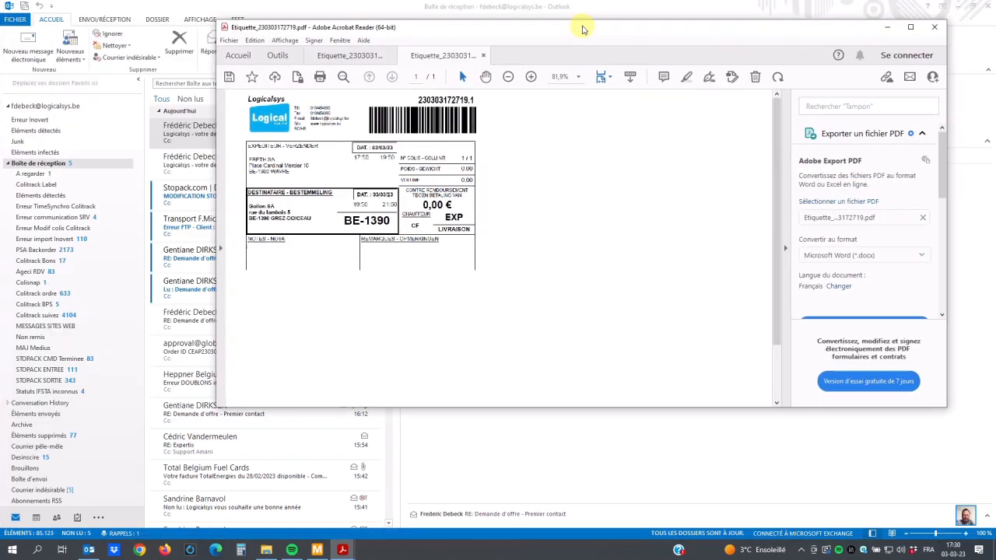
{"action": "left_click", "coordinate": [934, 27]}
{"action": "left_click", "coordinate": [596, 239]}
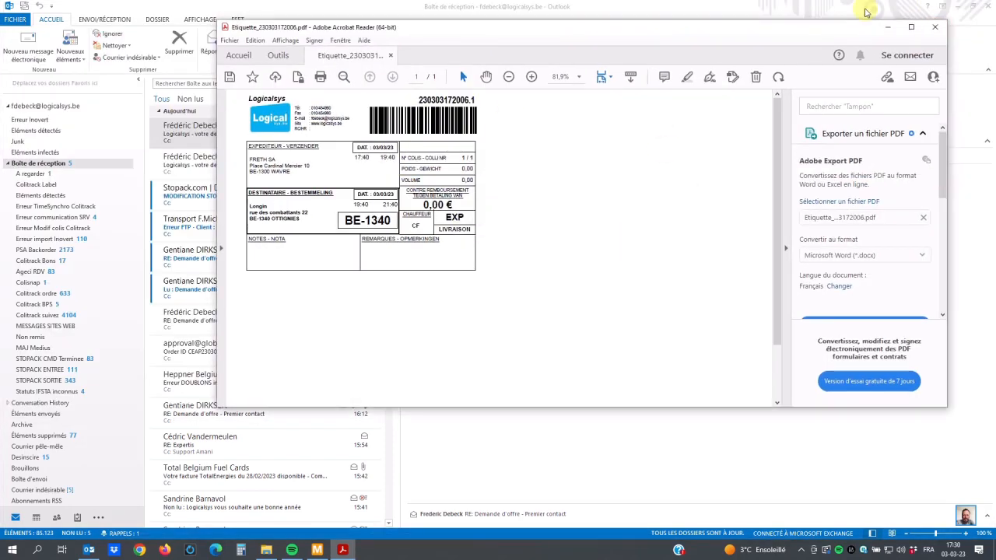
{"action": "left_click", "coordinate": [934, 28]}
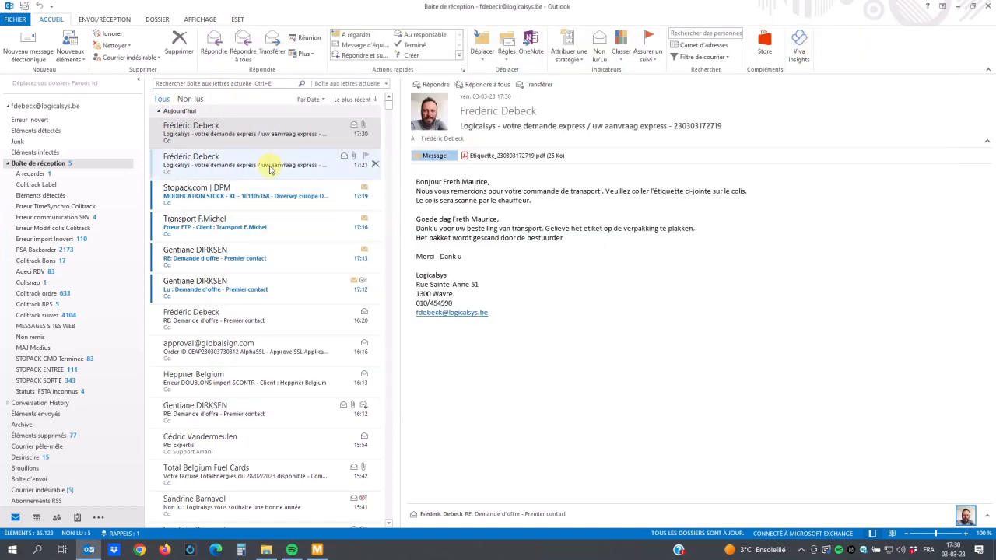
{"action": "left_click", "coordinate": [957, 7]}
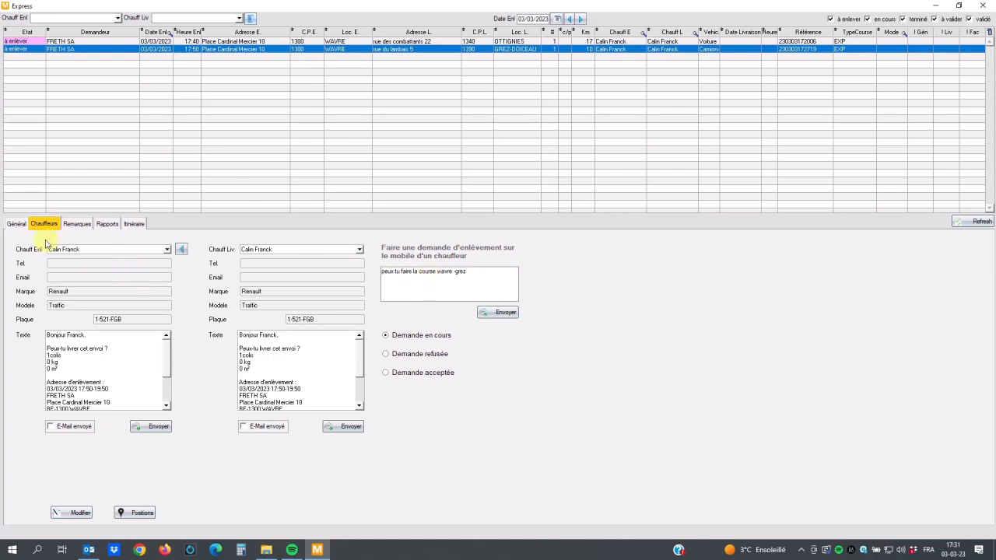
Step: Check the pickup request status of the Grez-Doiceau order, refreshing the order list to get its latest state
{"action": "left_click", "coordinate": [16, 224]}
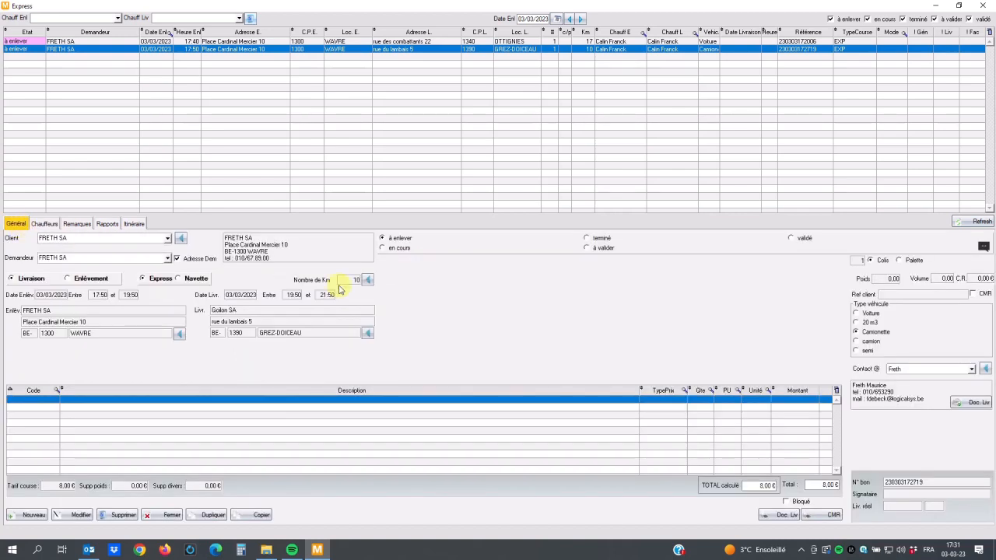
{"action": "left_click", "coordinate": [683, 42]}
{"action": "left_click", "coordinate": [686, 50]}
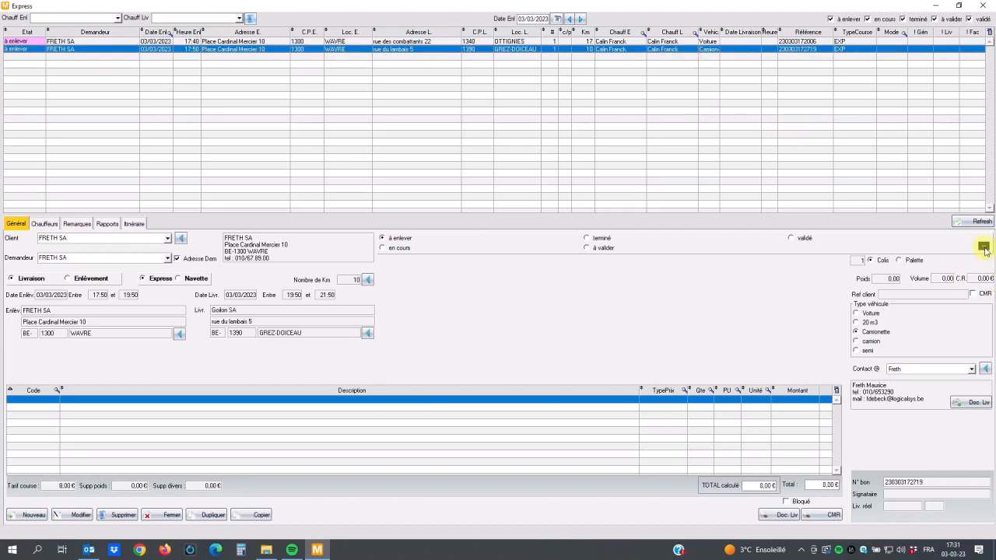
{"action": "left_click", "coordinate": [47, 225]}
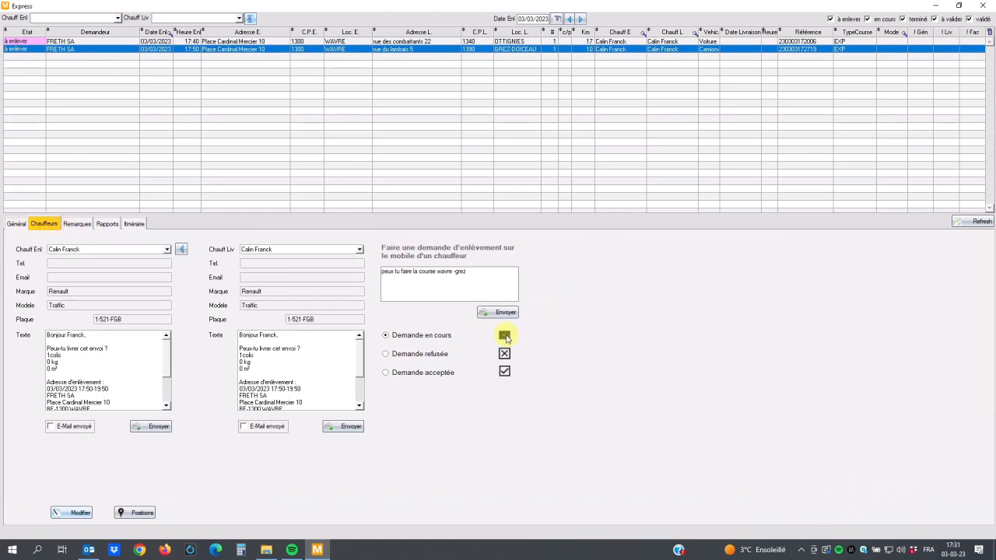
{"action": "left_click", "coordinate": [8, 225]}
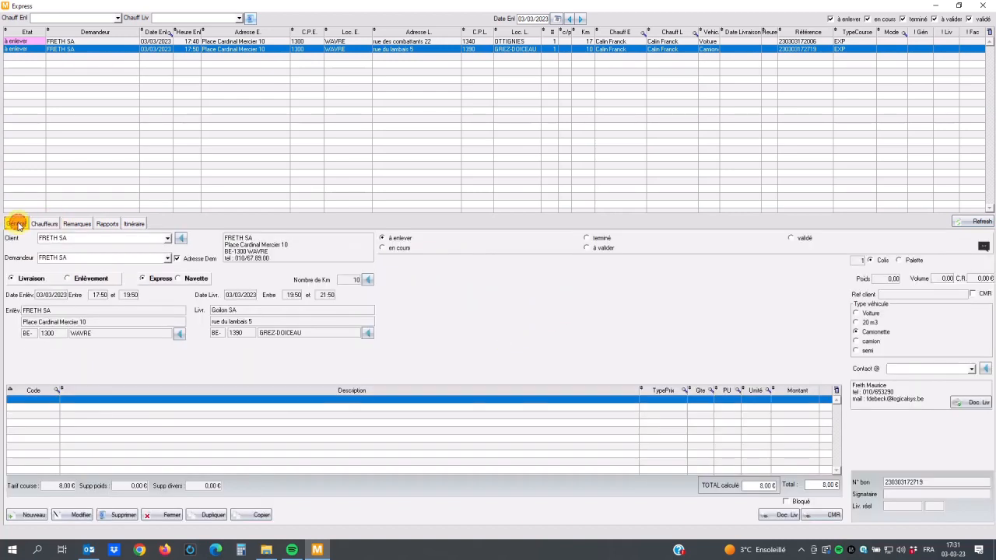
{"action": "left_click", "coordinate": [972, 222]}
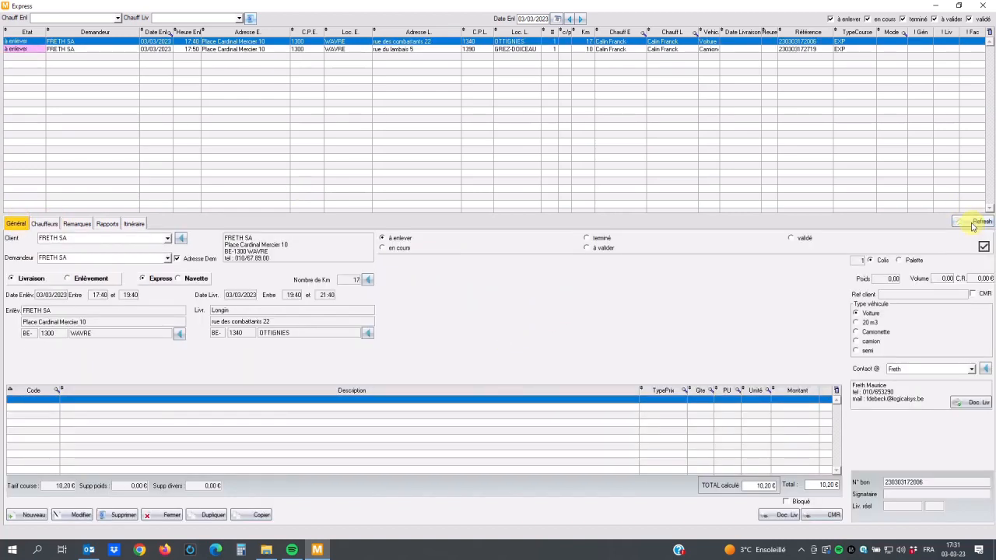
{"action": "left_click", "coordinate": [306, 51]}
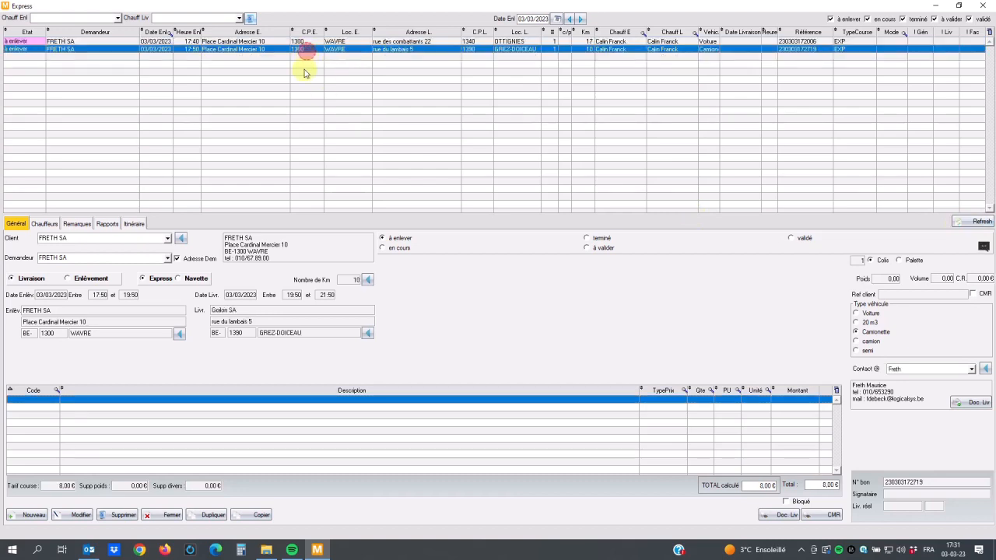
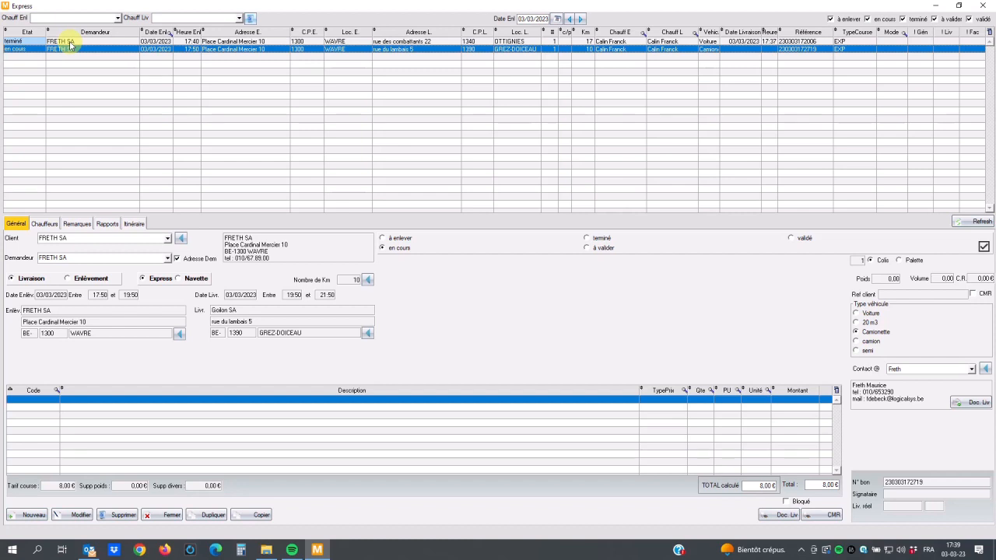
Step: Add the attente supplement with quantity 2 to the completed Wavre to Ottignies order and save it
{"action": "left_click", "coordinate": [68, 41]}
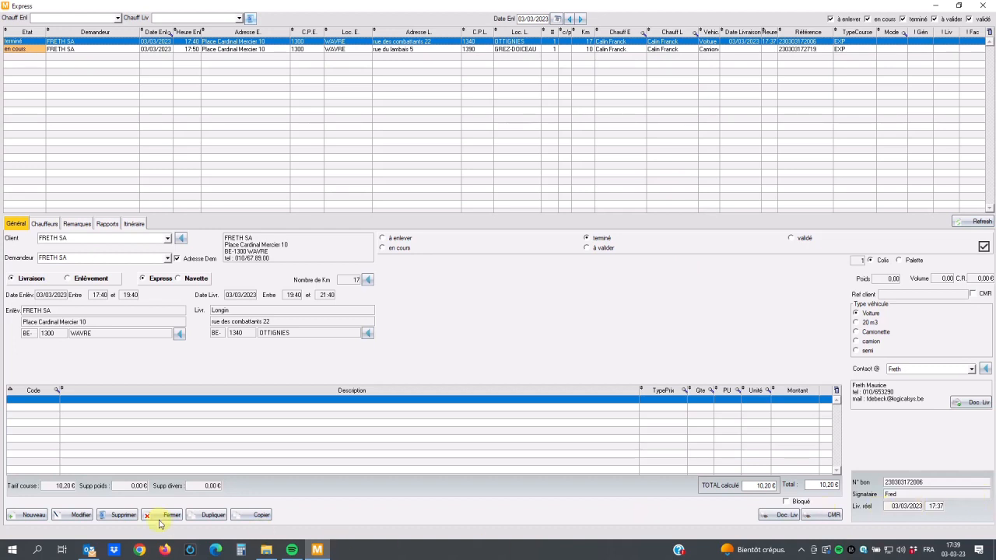
{"action": "left_click", "coordinate": [67, 519]}
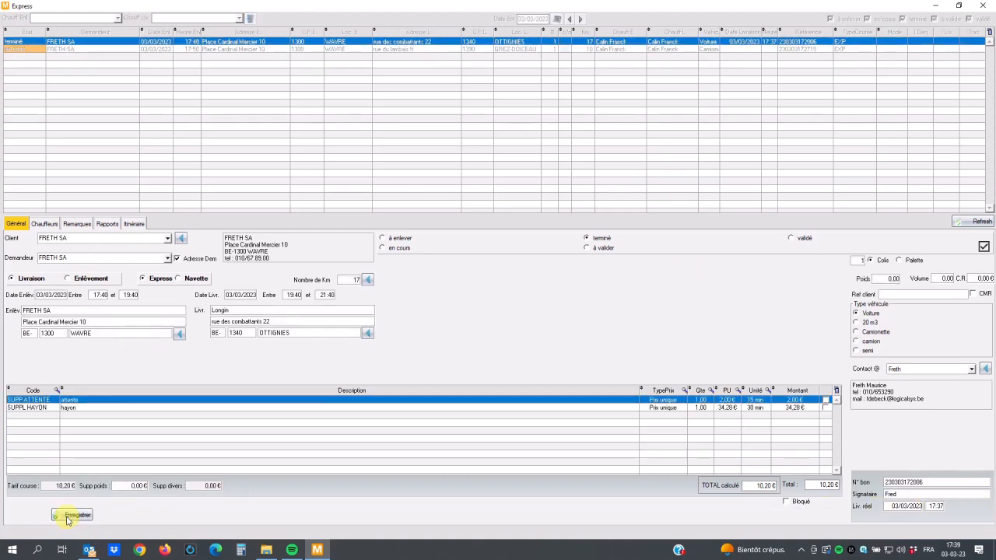
{"action": "left_click", "coordinate": [826, 400]}
{"action": "left_click", "coordinate": [706, 400]}
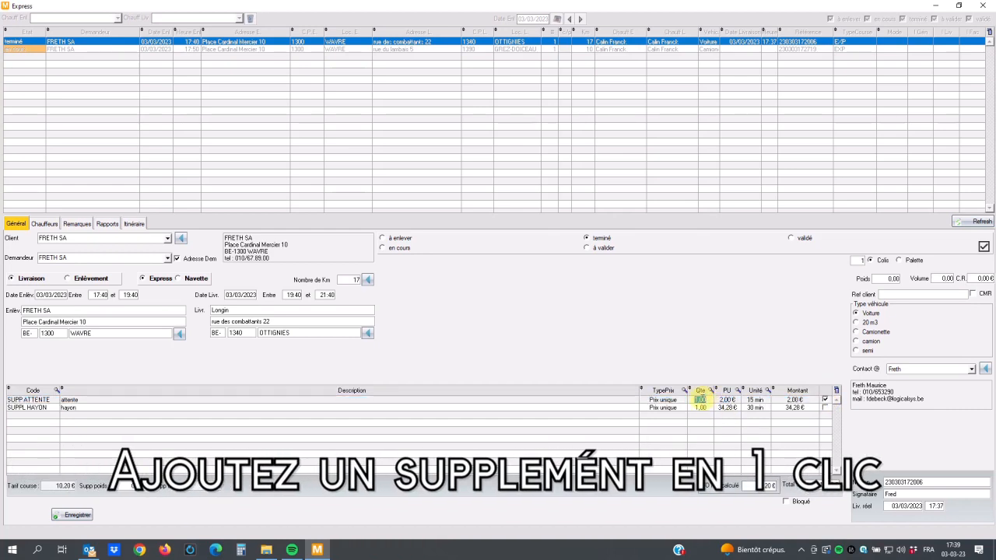
{"action": "type", "text": "1"}
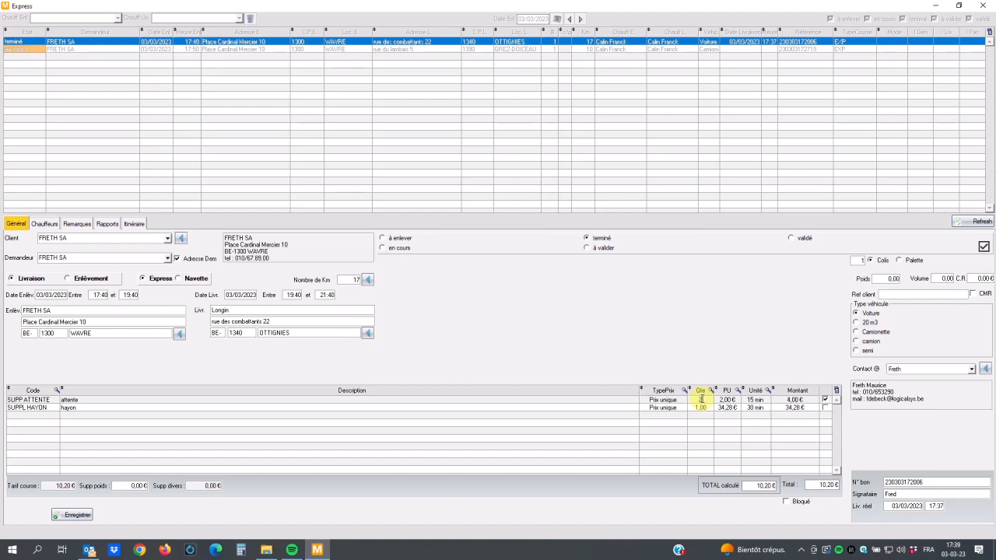
{"action": "left_click", "coordinate": [78, 515]}
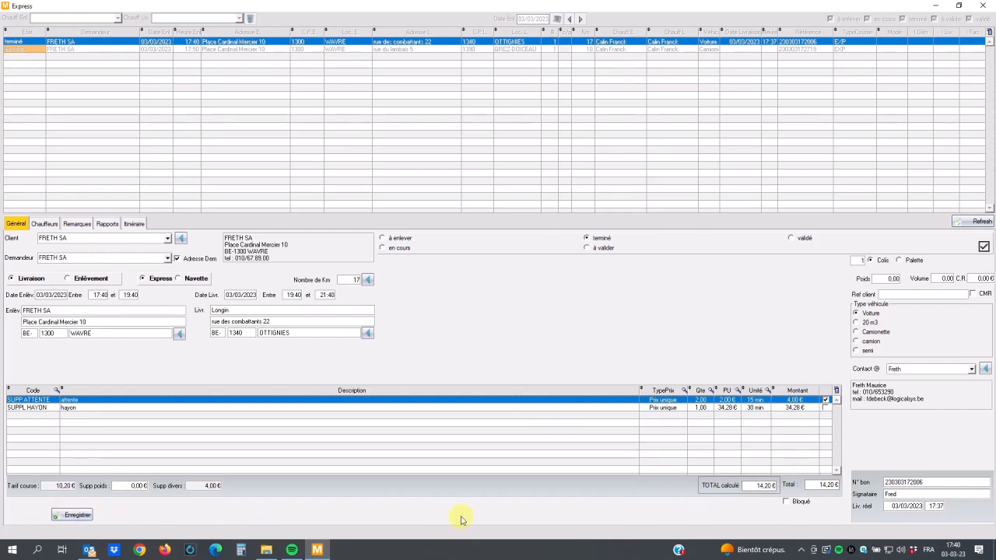
{"action": "left_click", "coordinate": [81, 515]}
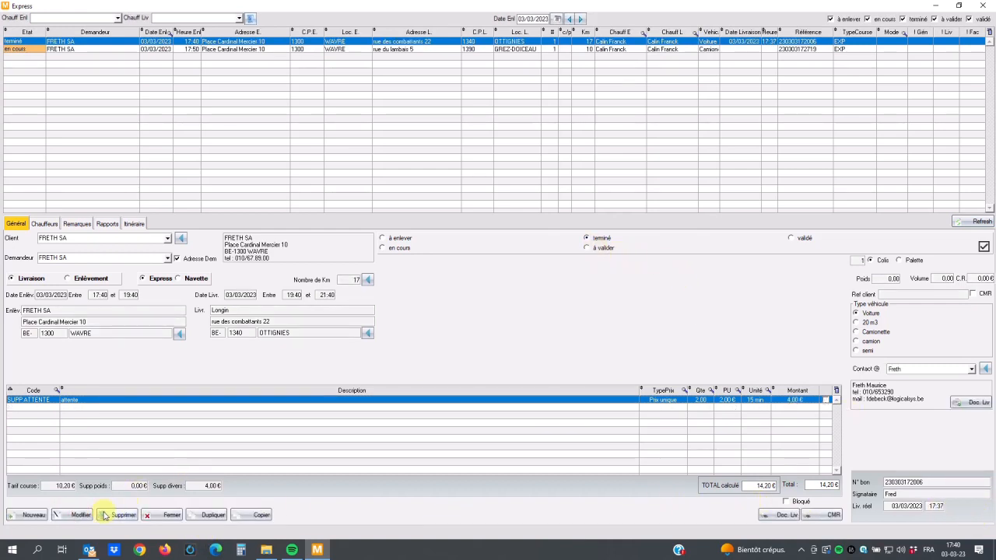
Step: Set the Ottignies order's status to "à valider", then validate it and send the confirmation e-mail to the contact person
{"action": "left_click", "coordinate": [70, 515]}
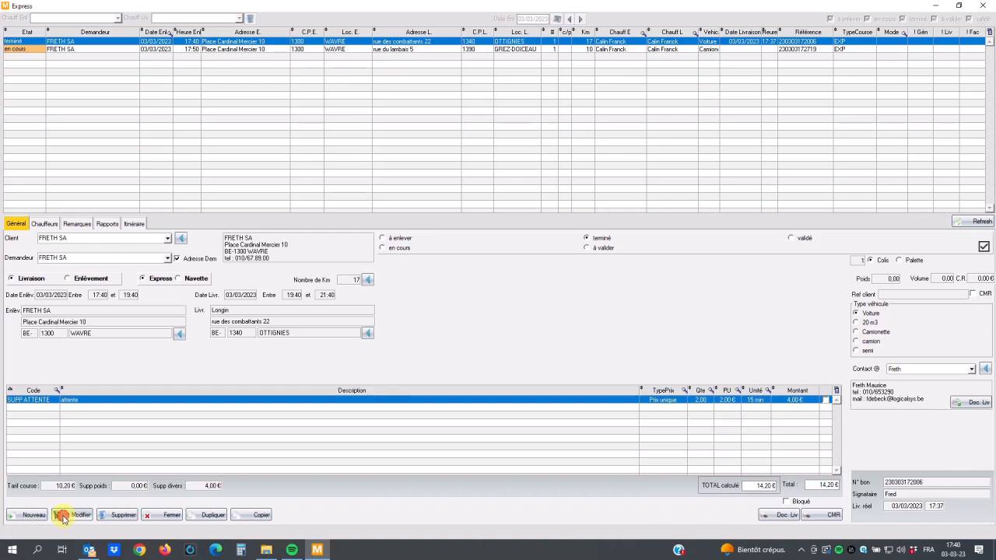
{"action": "left_click", "coordinate": [604, 249]}
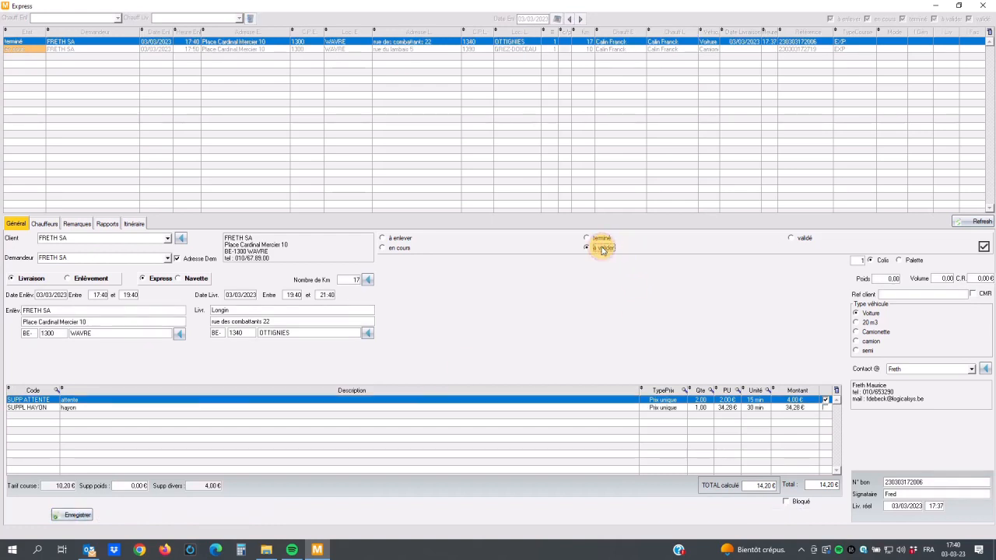
{"action": "left_click", "coordinate": [78, 517]}
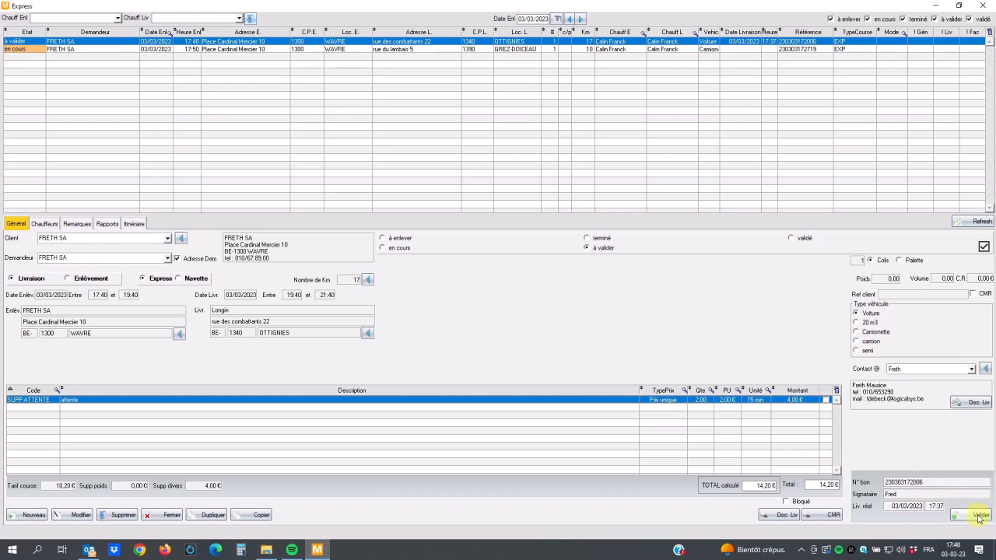
{"action": "left_click", "coordinate": [978, 516]}
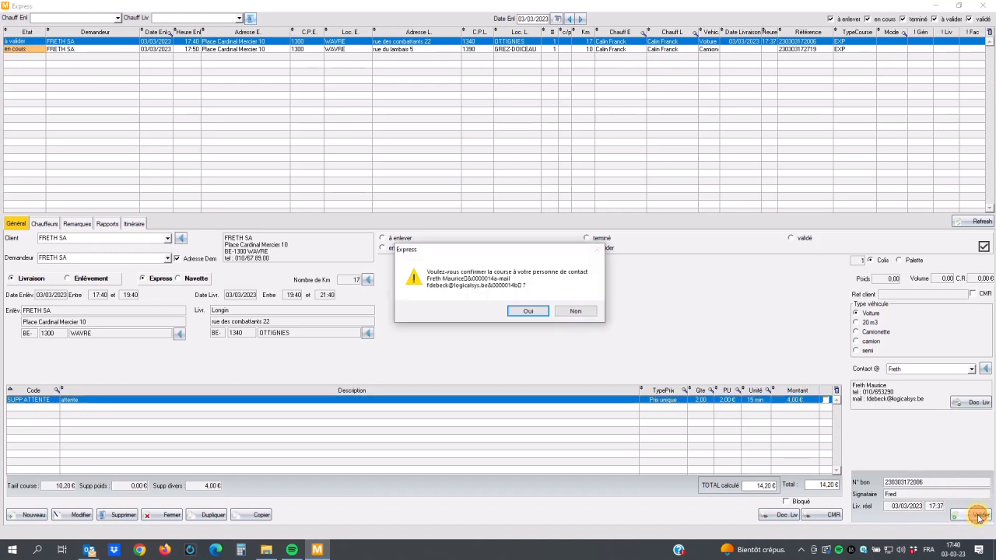
{"action": "left_click", "coordinate": [534, 310]}
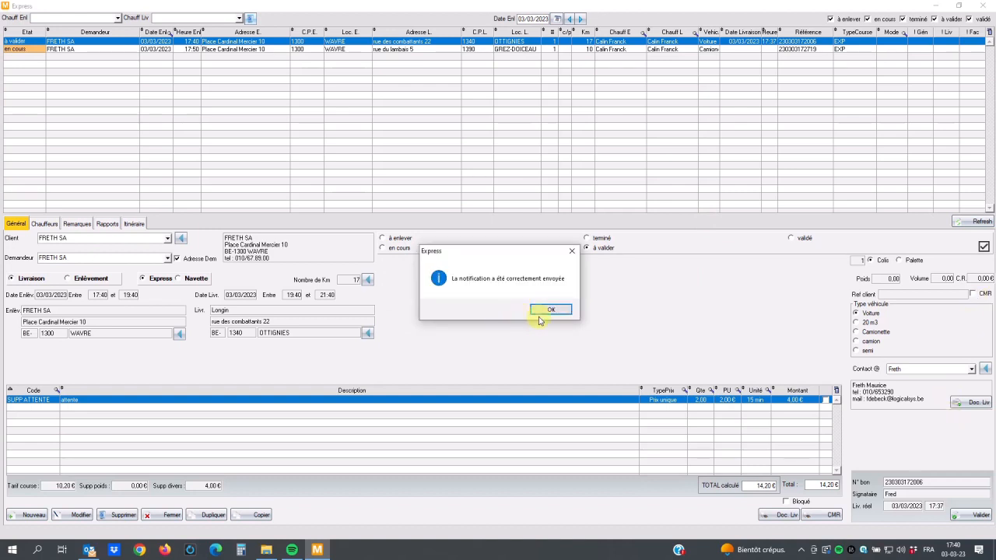
{"action": "left_click", "coordinate": [551, 311]}
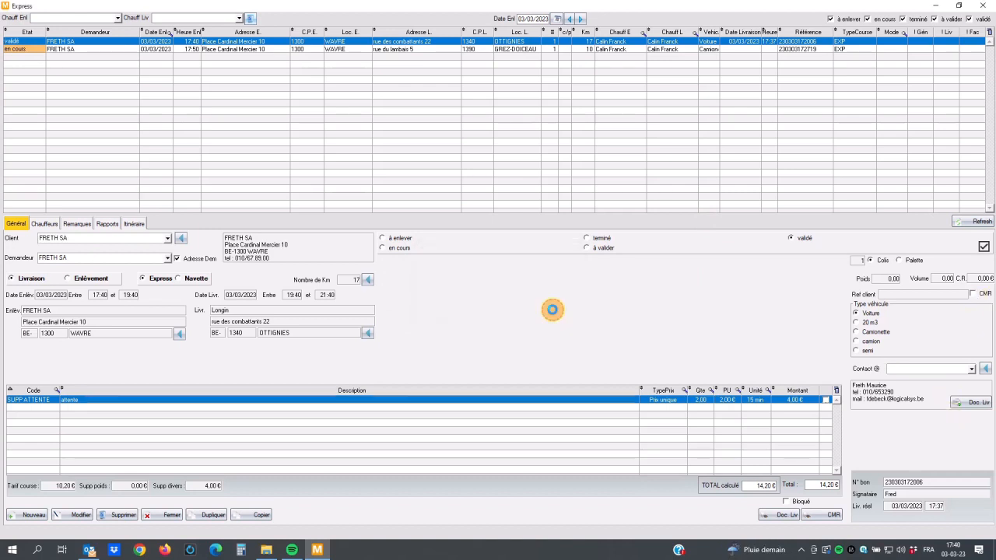
Step: Switch to Outlook, read the "Confirmation de livraison de votre colis" e-mail, and close Outlook without emptying the deleted items
{"action": "left_click", "coordinate": [91, 550]}
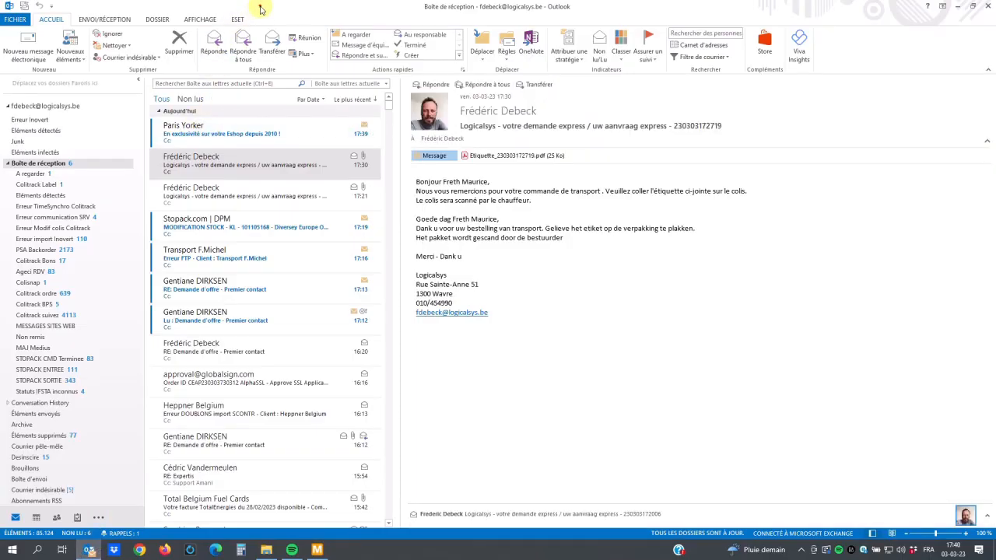
{"action": "left_click_drag", "start_coordinate": [260, 7], "coordinate": [234, 10]}
{"action": "left_click", "coordinate": [242, 130]}
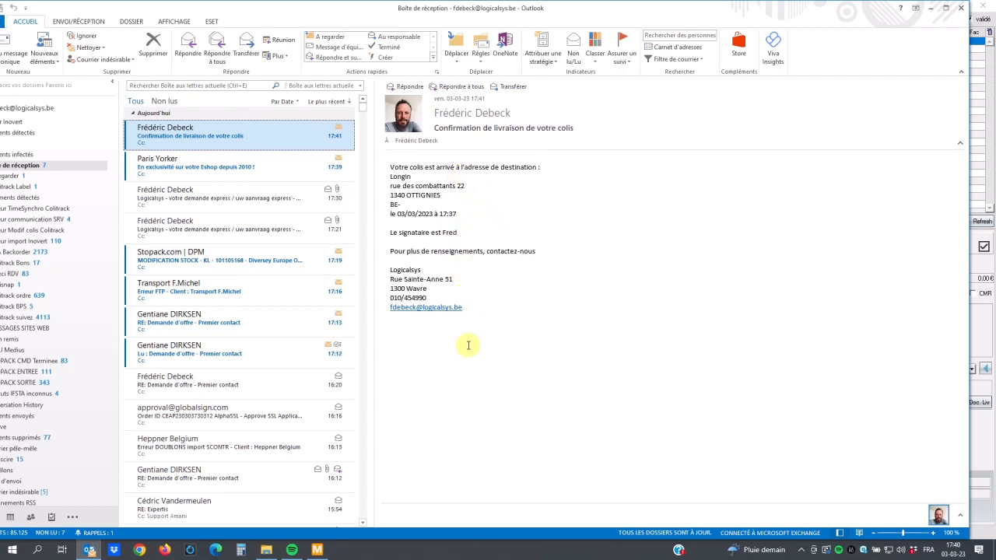
{"action": "left_click", "coordinate": [964, 8]}
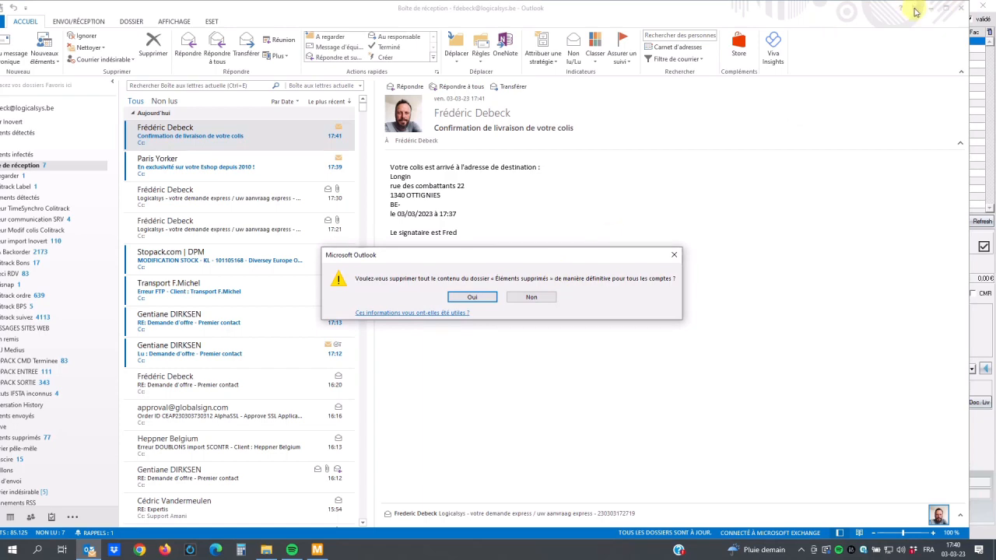
{"action": "left_click", "coordinate": [929, 9]}
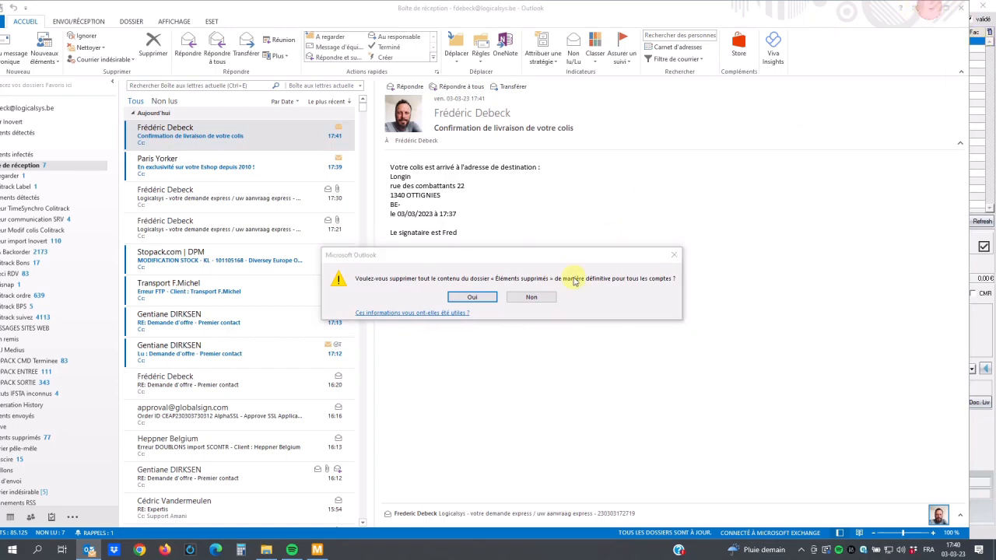
{"action": "left_click", "coordinate": [543, 296]}
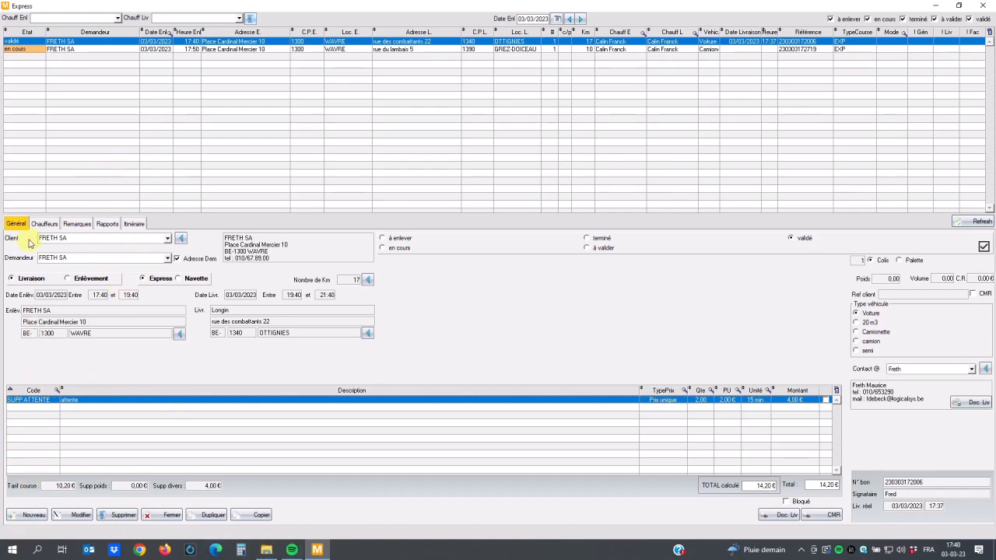
{"action": "left_click", "coordinate": [984, 6]}
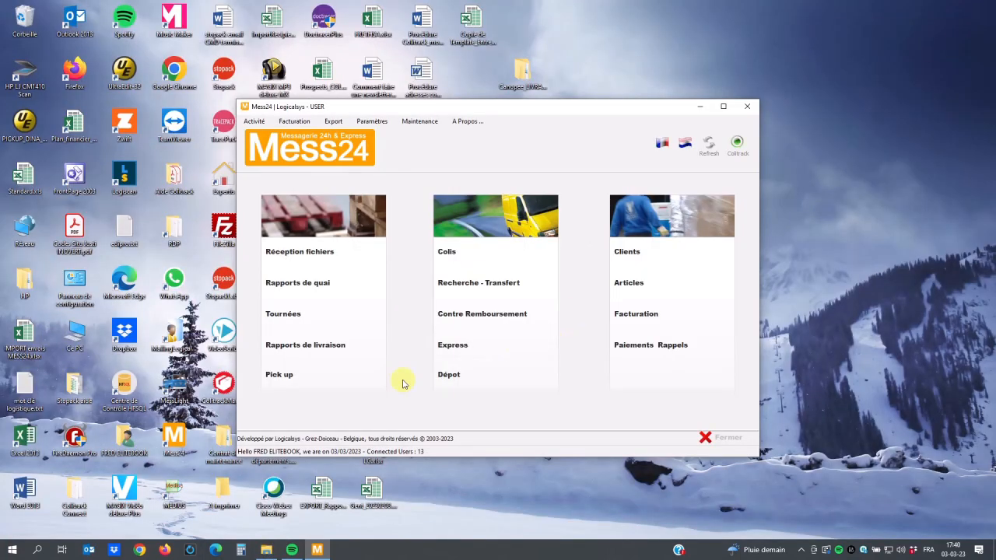
{"action": "left_click", "coordinate": [466, 354]}
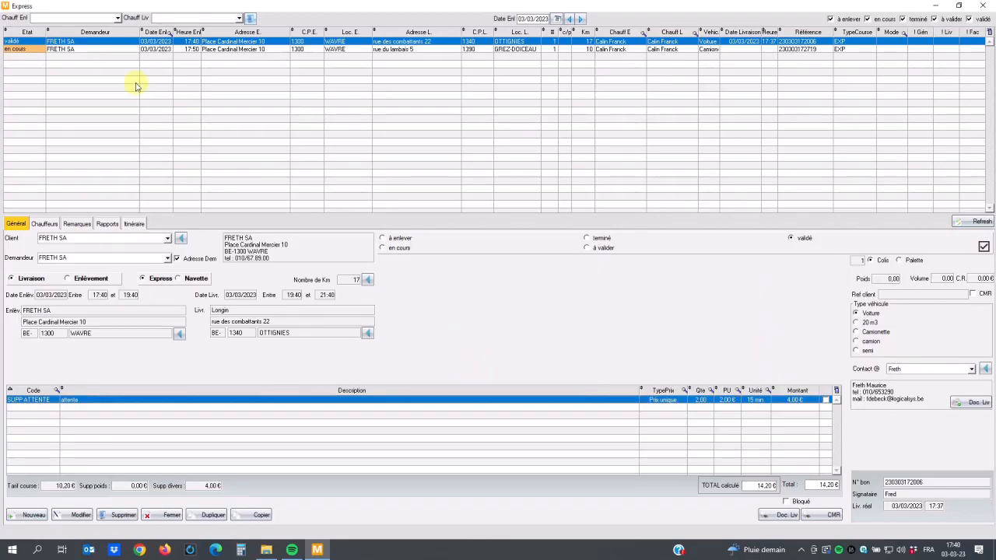
{"action": "left_click", "coordinate": [105, 49]}
{"action": "left_click", "coordinate": [101, 41]}
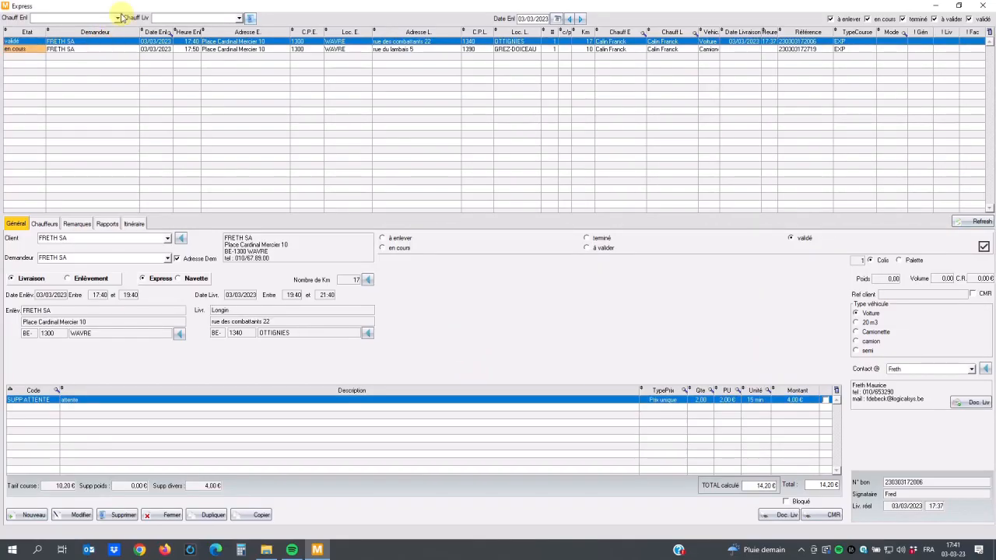
{"action": "left_click", "coordinate": [118, 18]}
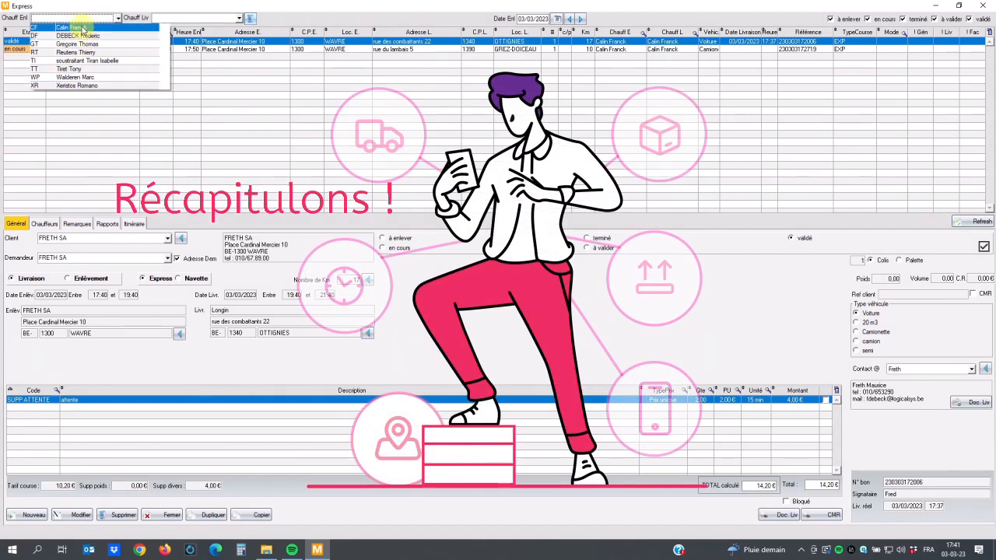
{"action": "left_click", "coordinate": [82, 5]}
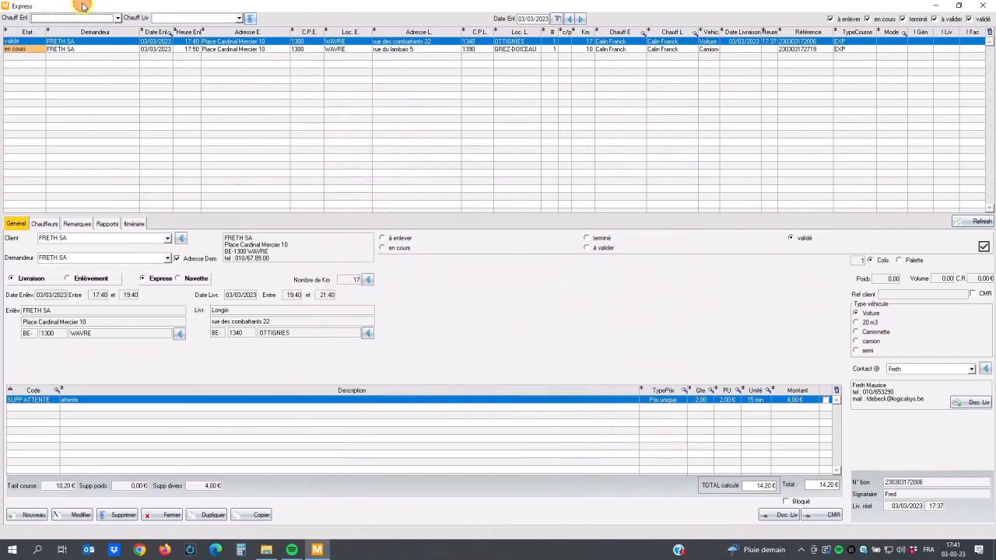
Step: Create a new express order with ISOQUIT as both client and requester
{"action": "left_click", "coordinate": [32, 518]}
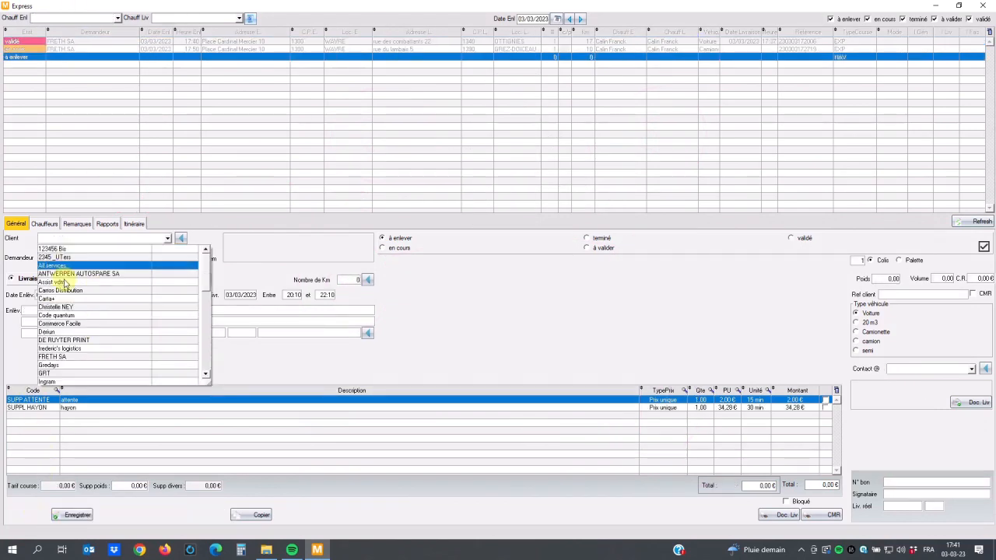
{"action": "scroll", "coordinate": [68, 366], "scroll_direction": "down", "scroll_amount": 2}
{"action": "left_click", "coordinate": [67, 340]}
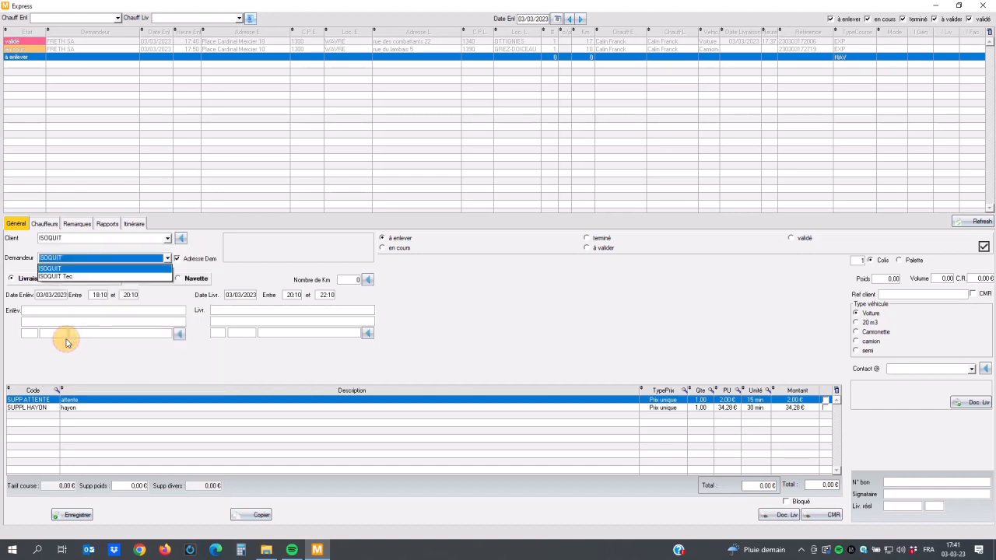
{"action": "left_click", "coordinate": [92, 268]}
Step: Enter the delivery recipient "tuion" with its street address and postal code 4000 in LIÈGE, and save the order
{"action": "left_click", "coordinate": [244, 308]}
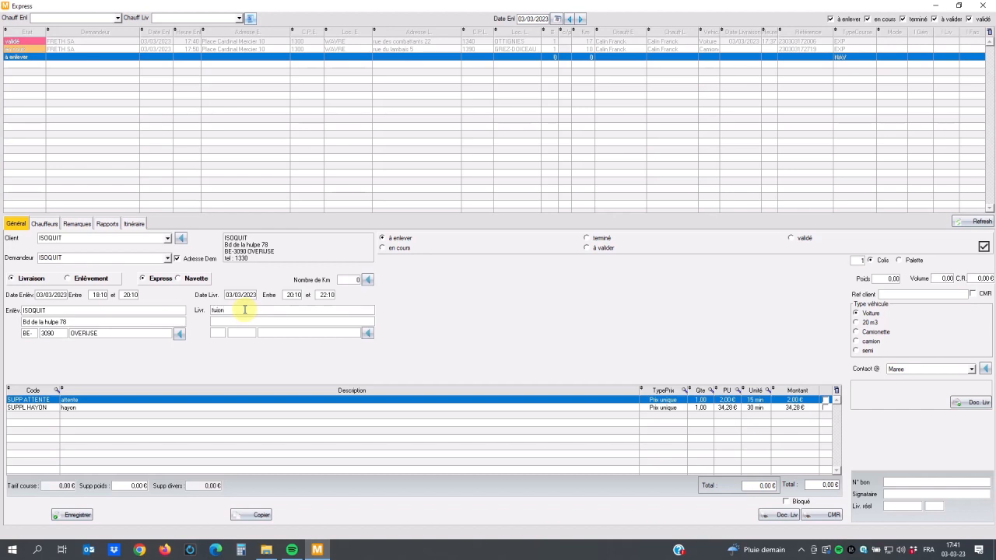
{"action": "left_click", "coordinate": [251, 333]}
{"action": "type", "text": "4000"}
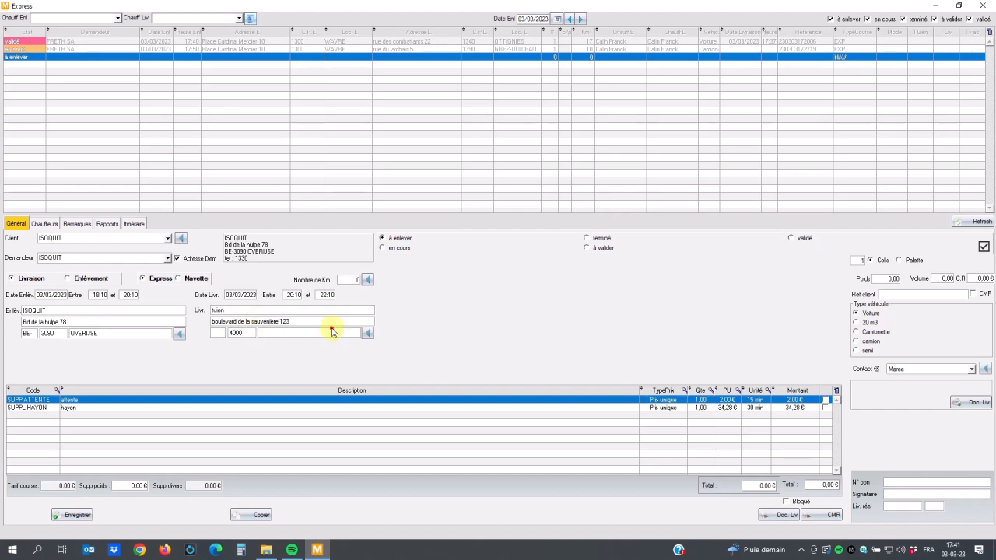
{"action": "left_click", "coordinate": [330, 331]}
{"action": "left_click", "coordinate": [157, 347]}
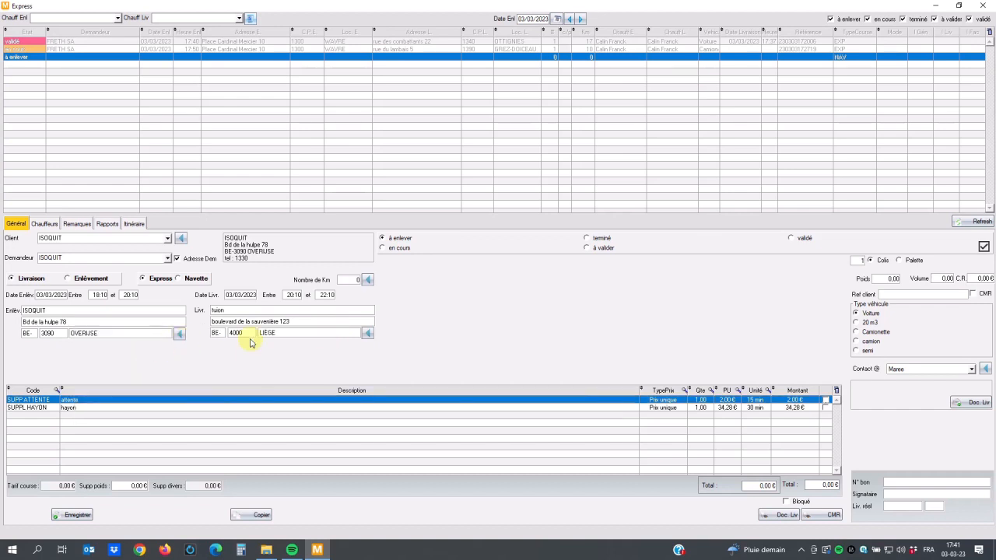
{"action": "left_click", "coordinate": [76, 516]}
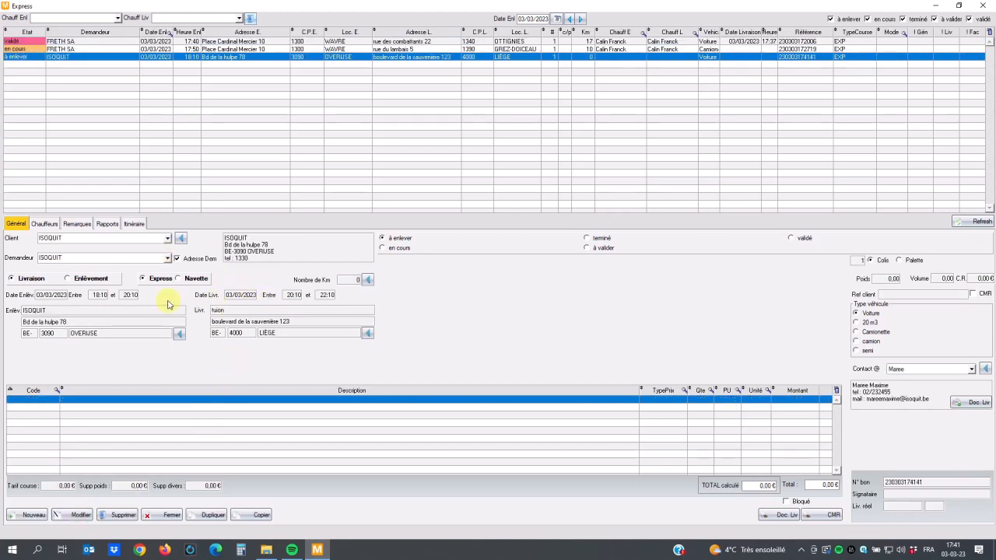
Step: Calculate the ISOQUIT order's itinerary, remove the final return leg to the Wavre office, and retrieve the kilometres into the order
{"action": "left_click", "coordinate": [134, 224]}
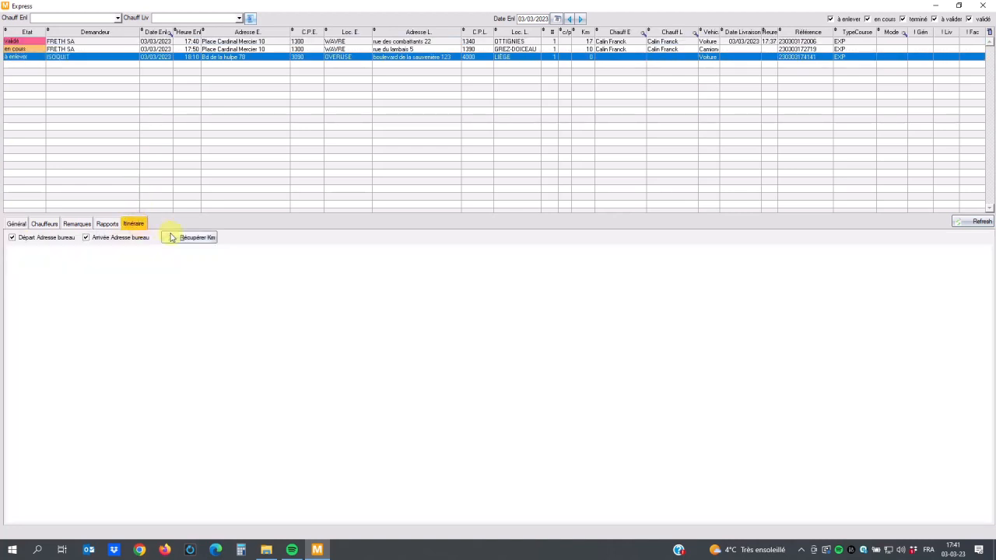
{"action": "left_click", "coordinate": [186, 238]}
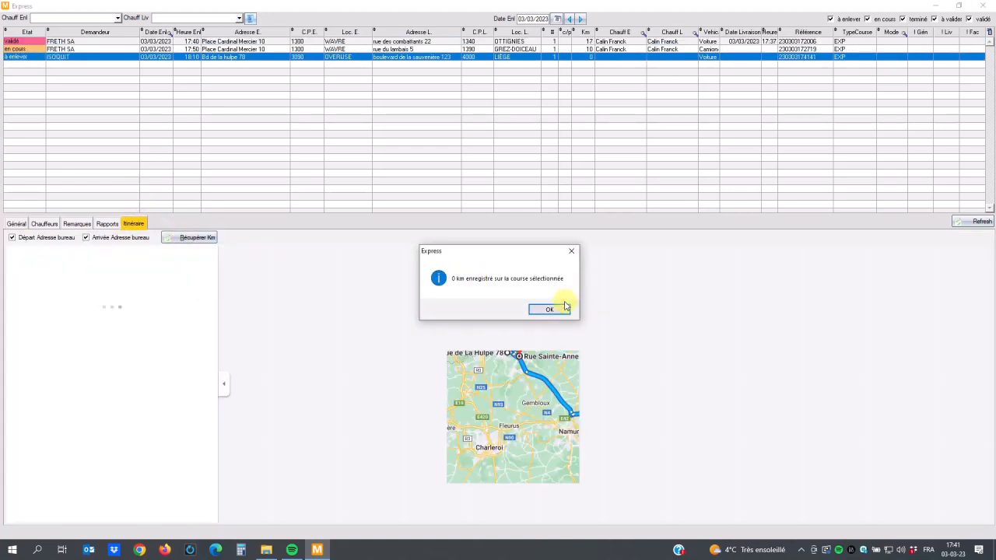
{"action": "left_click", "coordinate": [549, 309]}
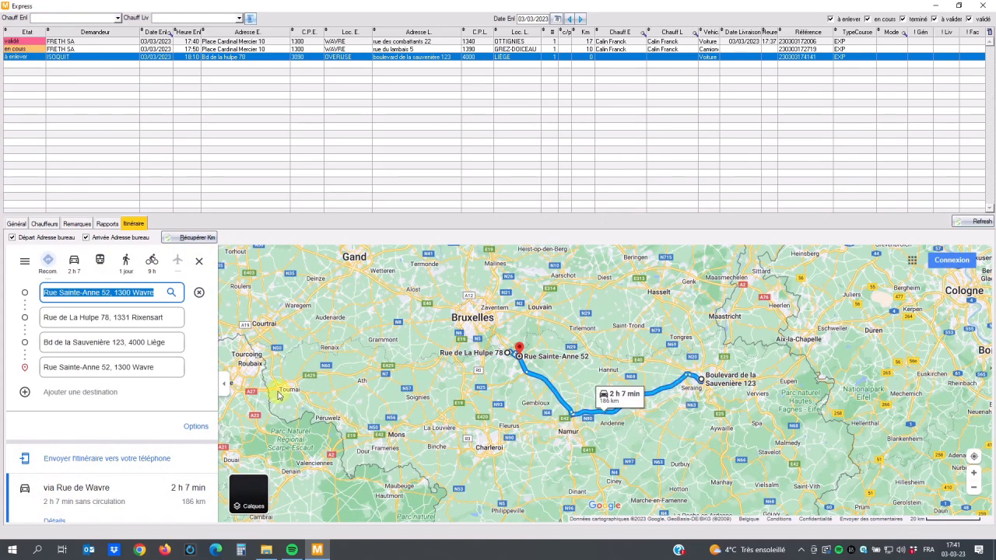
{"action": "left_click", "coordinate": [199, 368]}
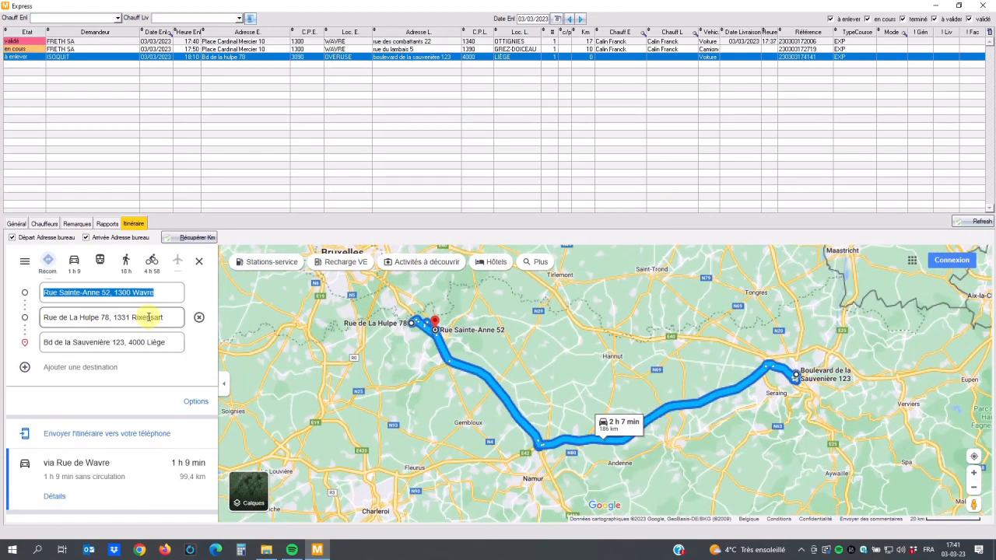
{"action": "left_click", "coordinate": [178, 239]}
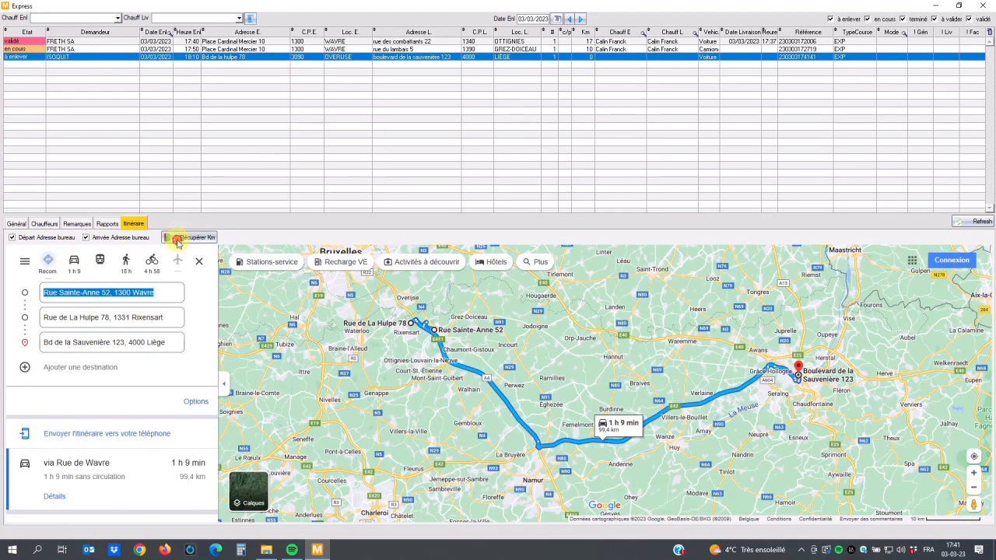
{"action": "left_click", "coordinate": [536, 309]}
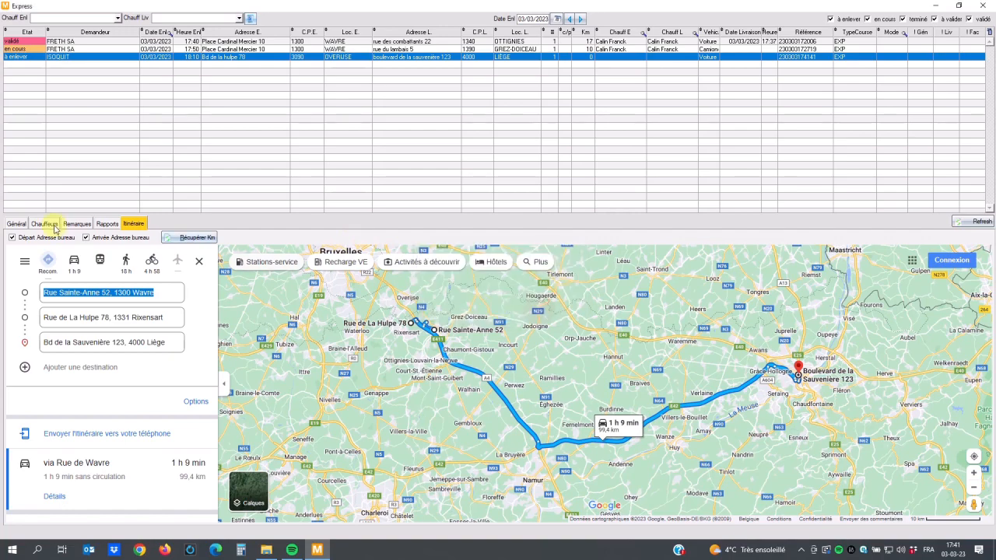
Step: Change the ISOQUIT order's vehicle type to Camionette and save the order
{"action": "left_click", "coordinate": [17, 223]}
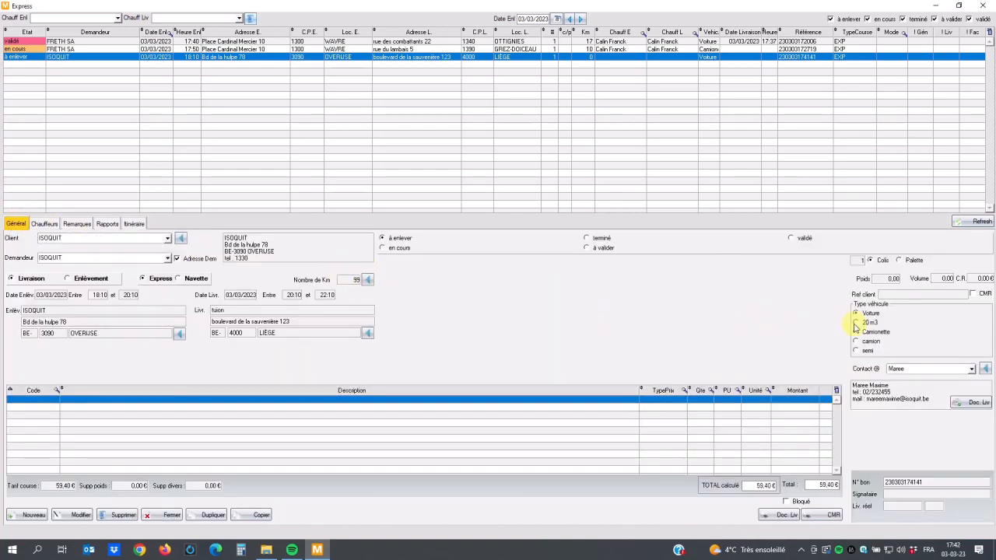
{"action": "left_click", "coordinate": [78, 517]}
{"action": "left_click", "coordinate": [865, 333]}
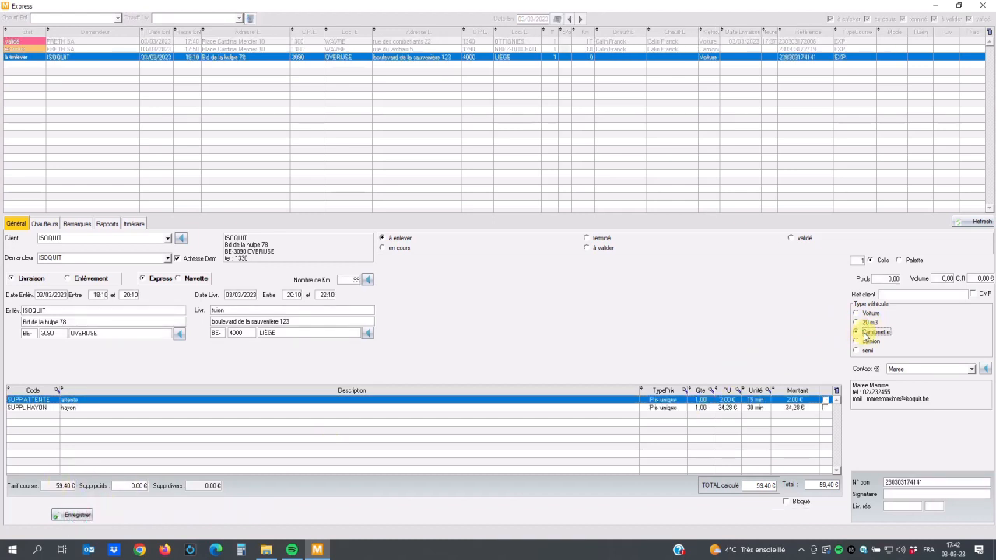
{"action": "left_click", "coordinate": [75, 515]}
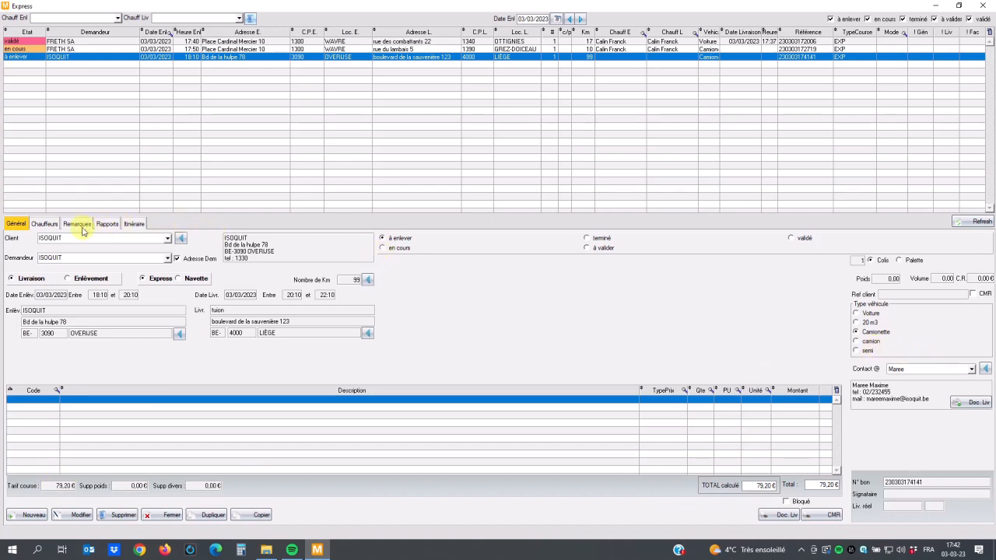
Step: Display the positions of all drivers for 03/03/2023 on the map
{"action": "left_click", "coordinate": [43, 224]}
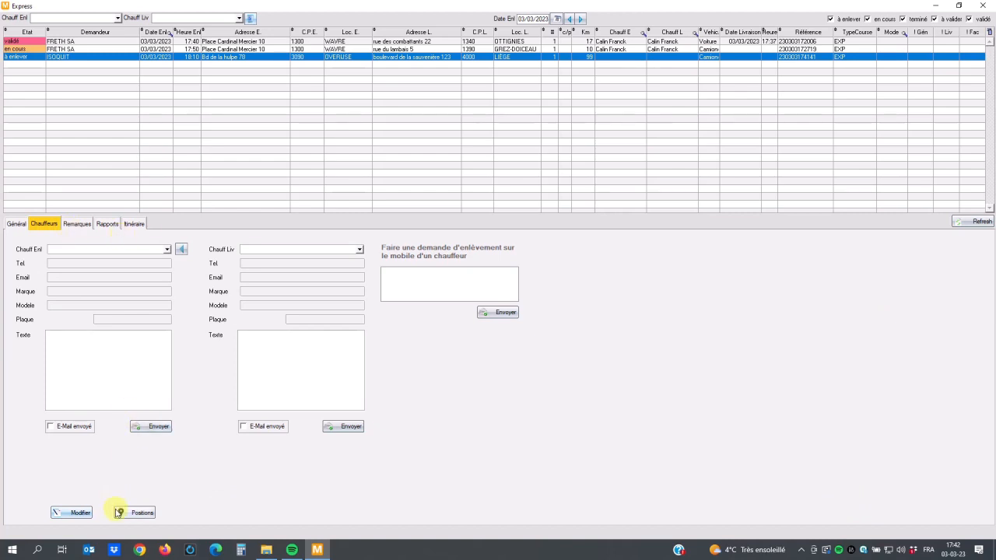
{"action": "left_click", "coordinate": [140, 513]}
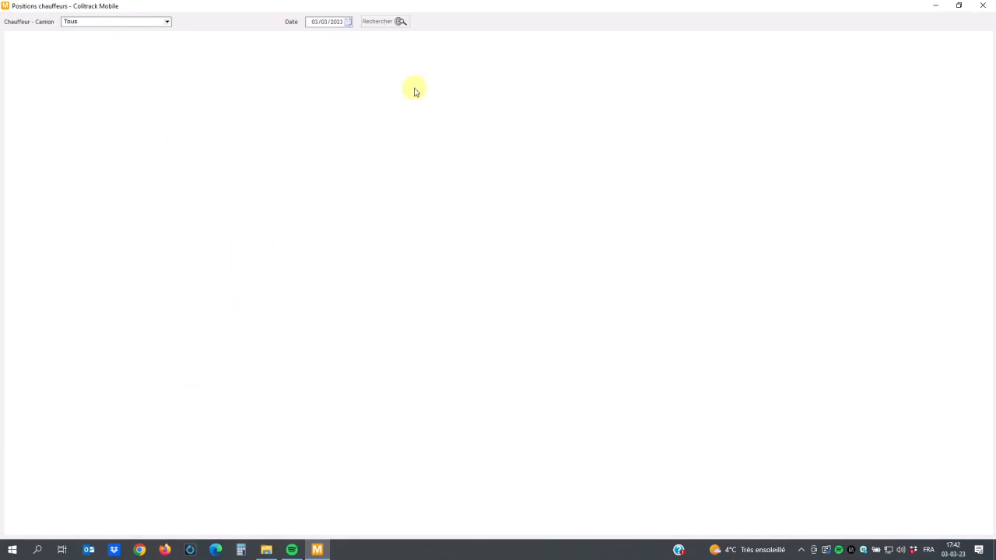
{"action": "left_click", "coordinate": [384, 25]}
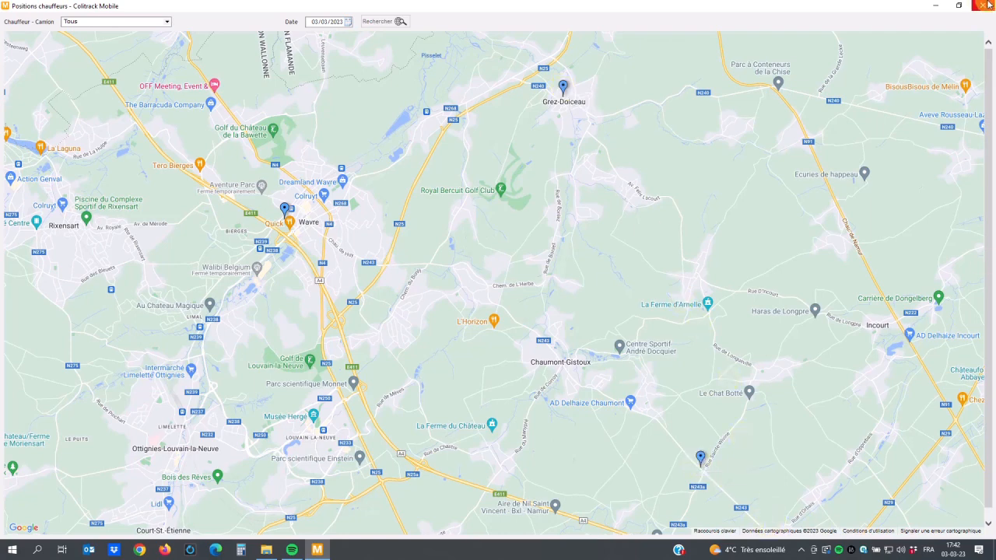
Step: Show the last 20 positions of the driver assigned to the FRETH SA orders, and close the positions map
{"action": "left_click", "coordinate": [166, 21]}
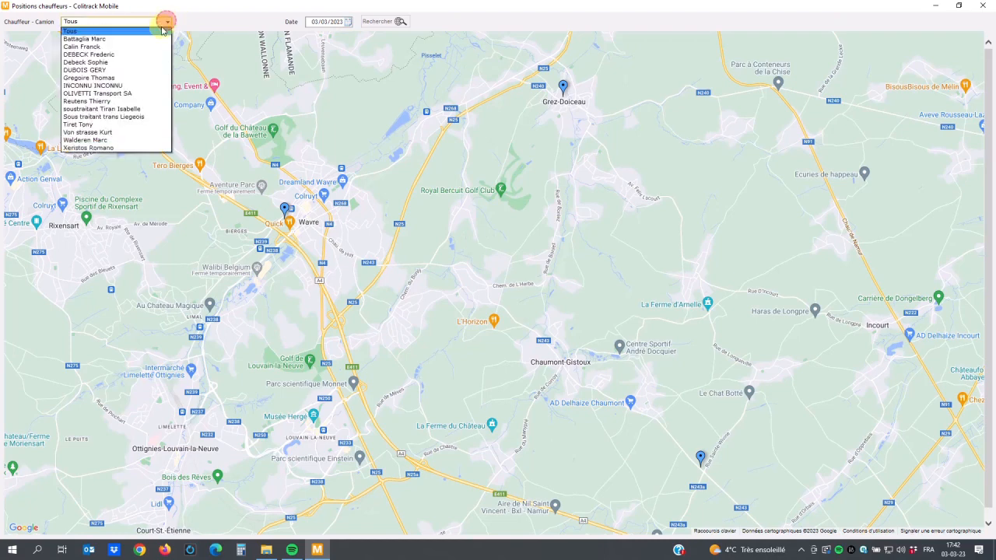
{"action": "left_click", "coordinate": [100, 48]}
{"action": "left_click", "coordinate": [187, 21]}
{"action": "left_click", "coordinate": [377, 21]}
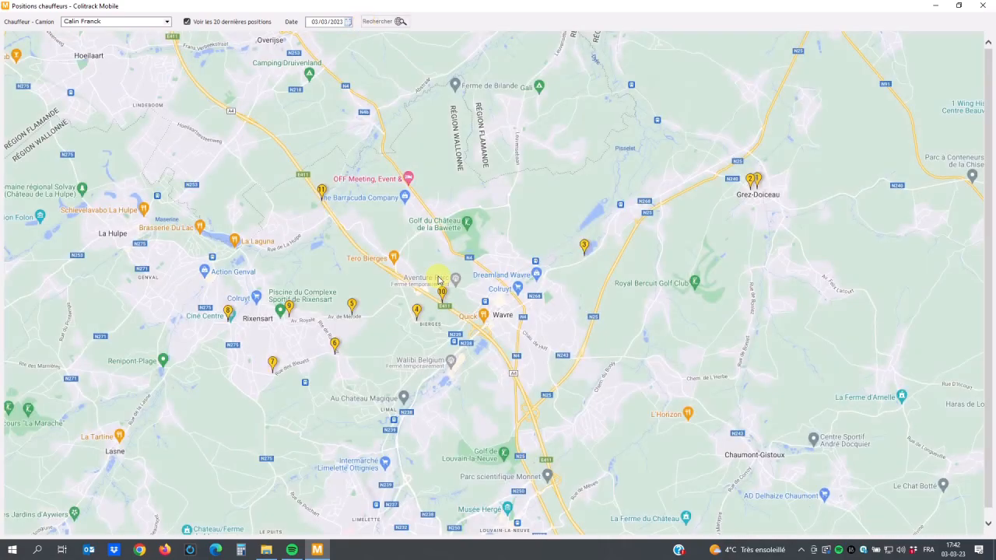
{"action": "left_click", "coordinate": [985, 5]}
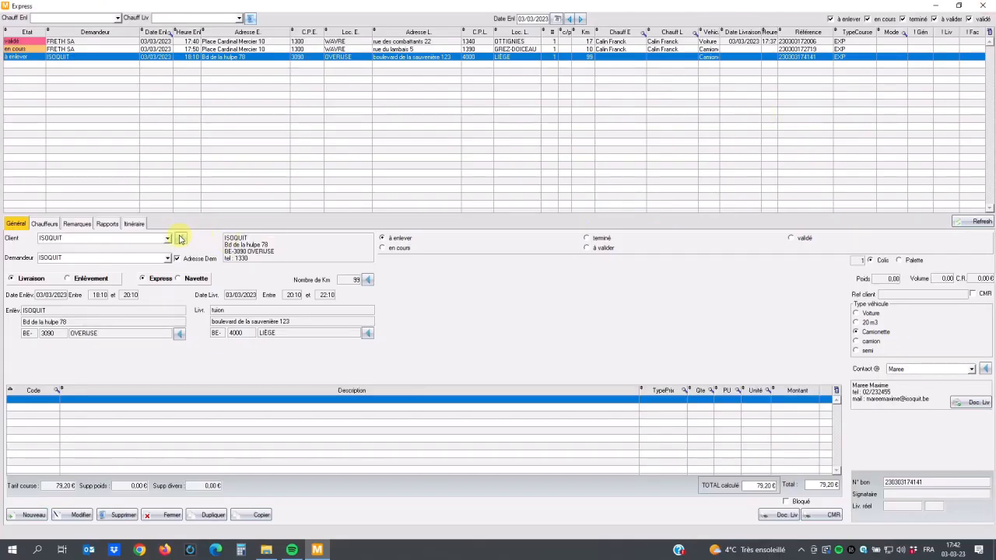
Step: Assign the driver with code DF as the ISOQUIT order's pickup driver and save
{"action": "left_click", "coordinate": [43, 224]}
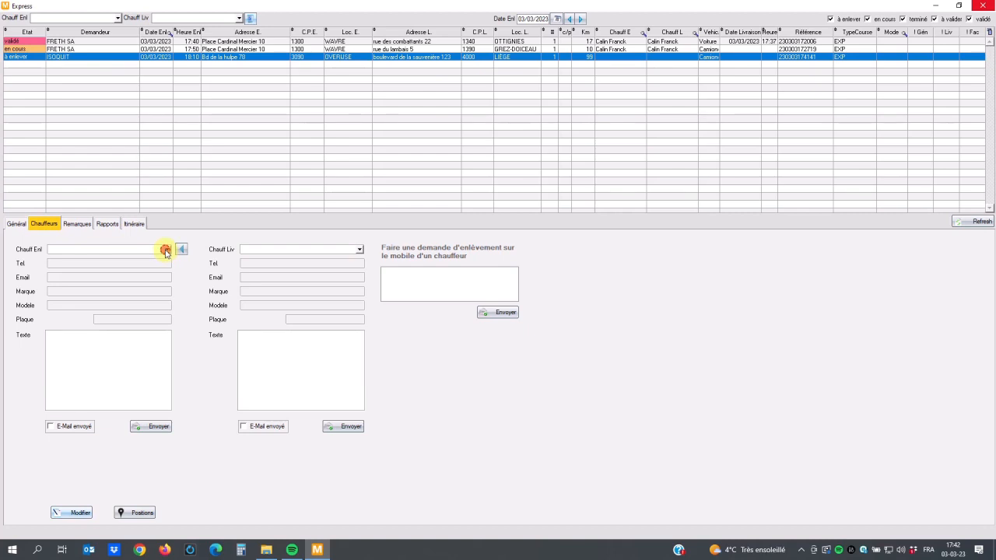
{"action": "left_click", "coordinate": [71, 513]}
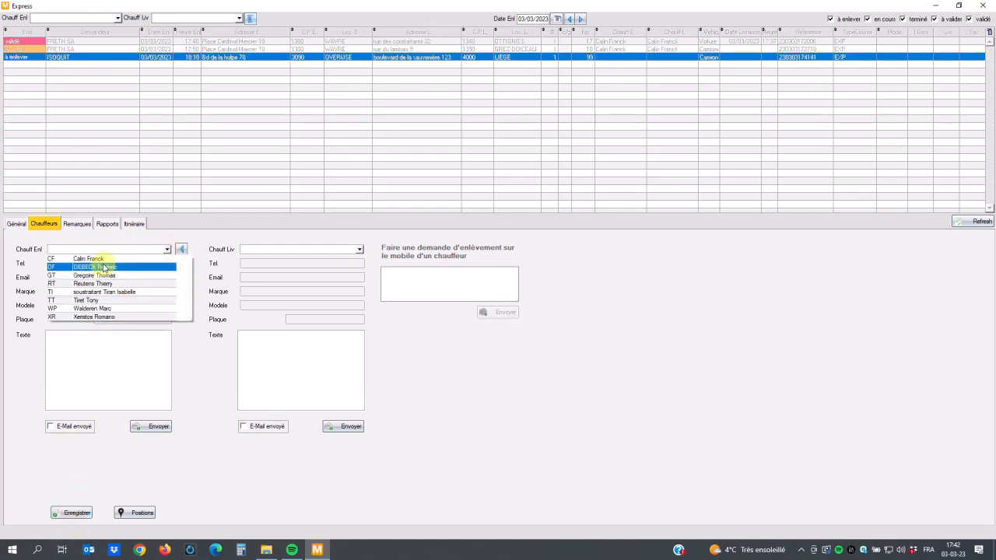
{"action": "left_click", "coordinate": [105, 267]}
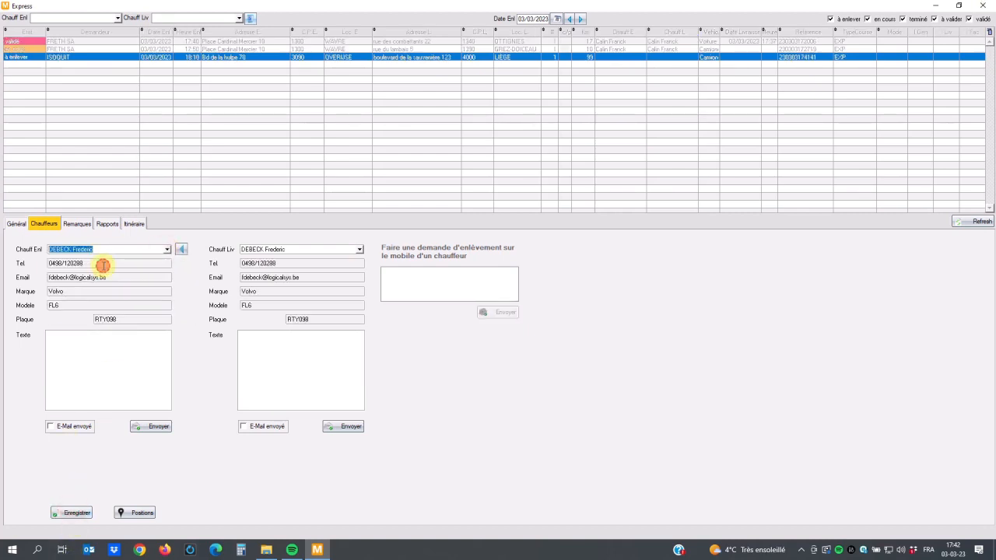
{"action": "left_click", "coordinate": [77, 514]}
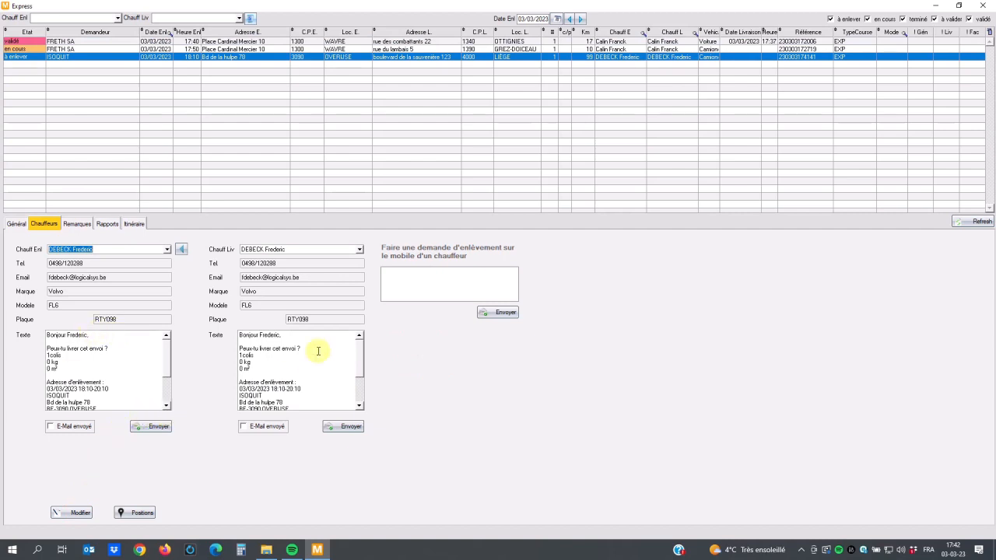
Step: Send the pickup request "tu as un liège sauvenière ok ?" to the assigned driver's mobile and dismiss the messages
{"action": "left_click", "coordinate": [411, 279]}
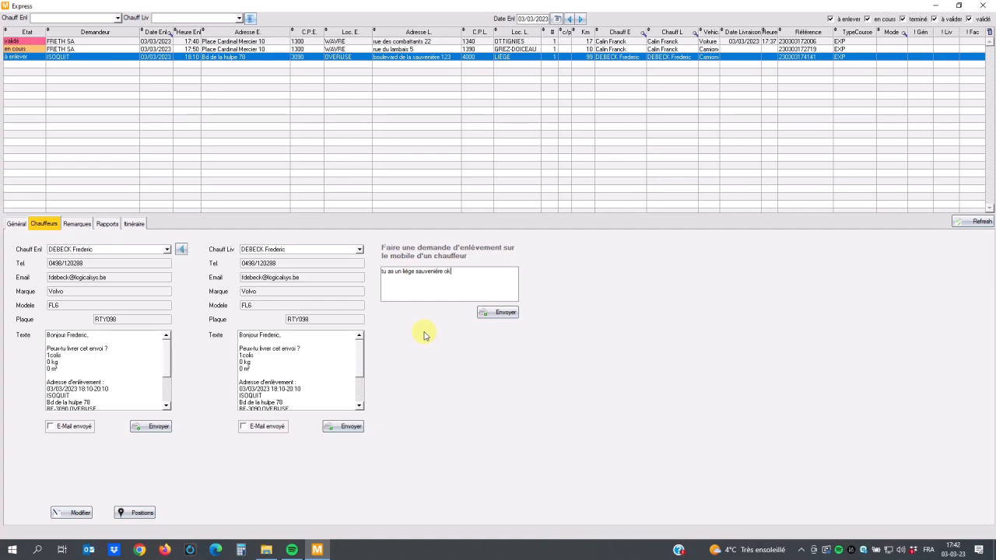
{"action": "left_click", "coordinate": [497, 312]}
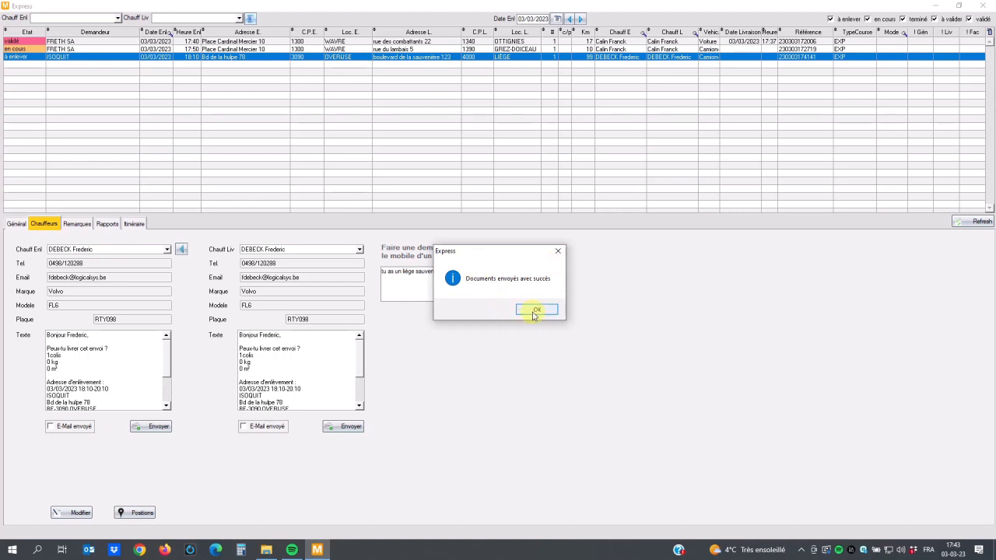
{"action": "left_click", "coordinate": [534, 310]}
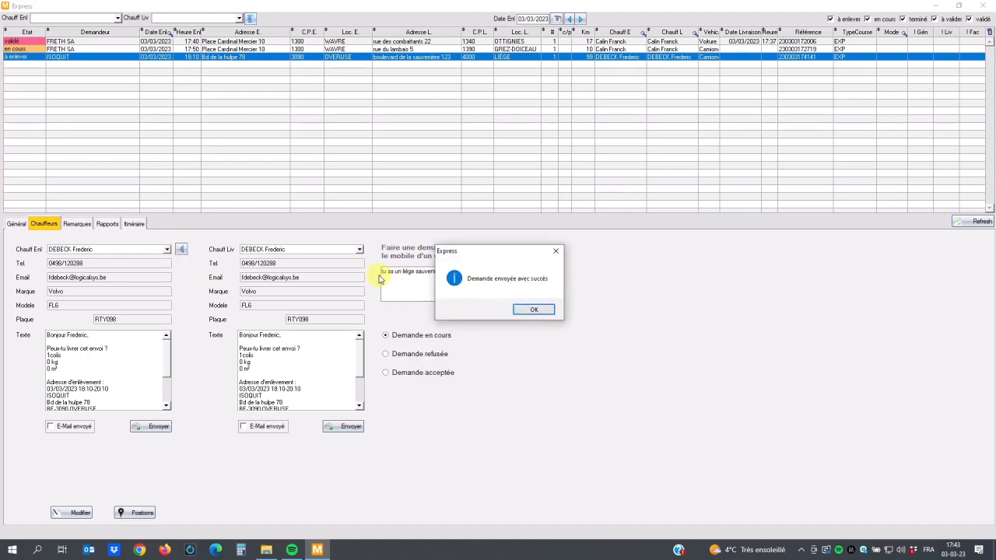
{"action": "left_click", "coordinate": [527, 308]}
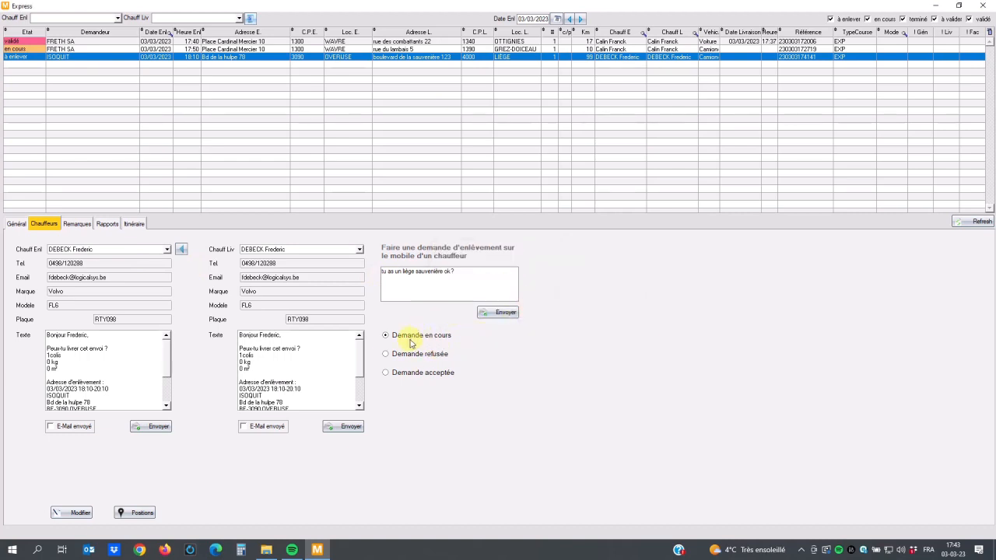
Step: View the general details of the validated FRETH SA order, close the express orders and open Facturation
{"action": "left_click", "coordinate": [17, 224]}
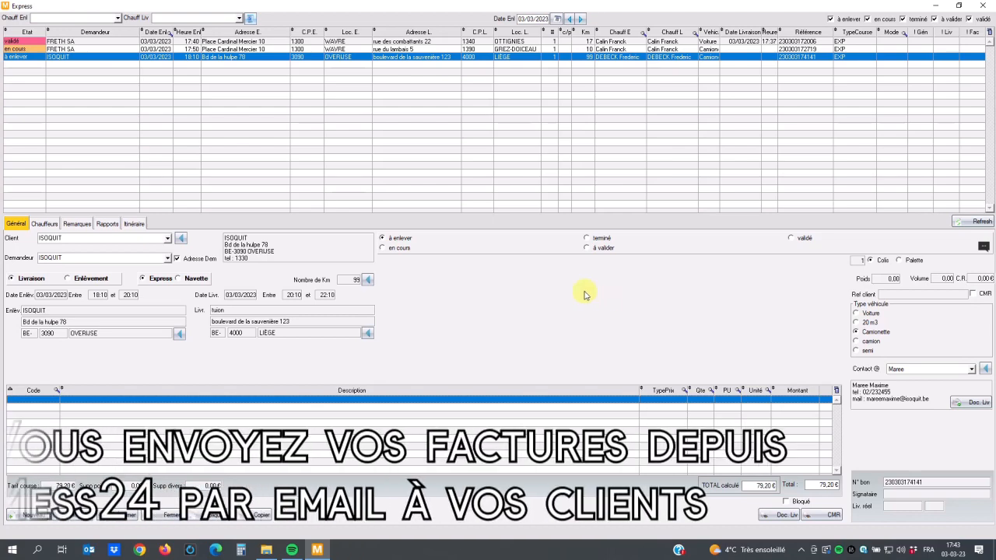
{"action": "left_click", "coordinate": [128, 41]}
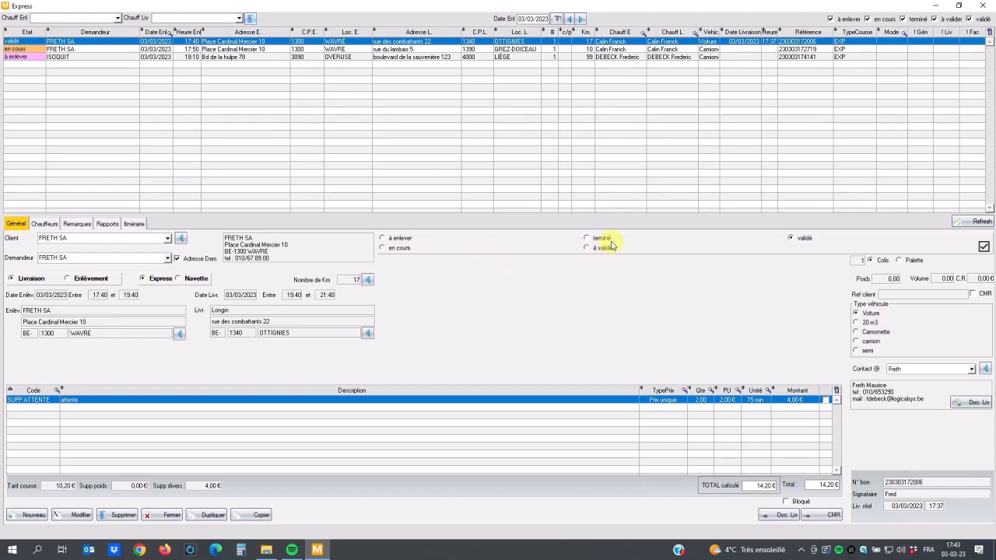
{"action": "left_click", "coordinate": [986, 6]}
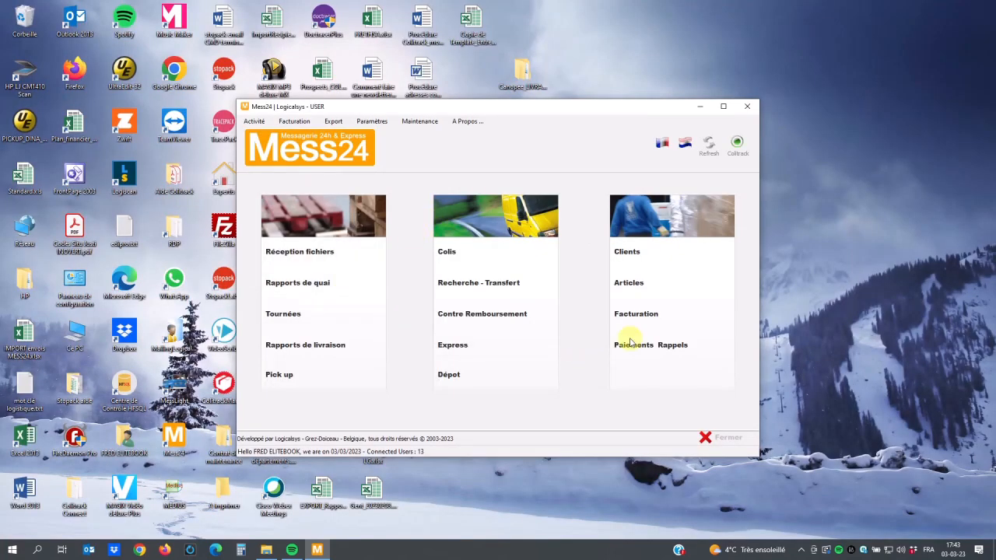
{"action": "left_click", "coordinate": [643, 315]}
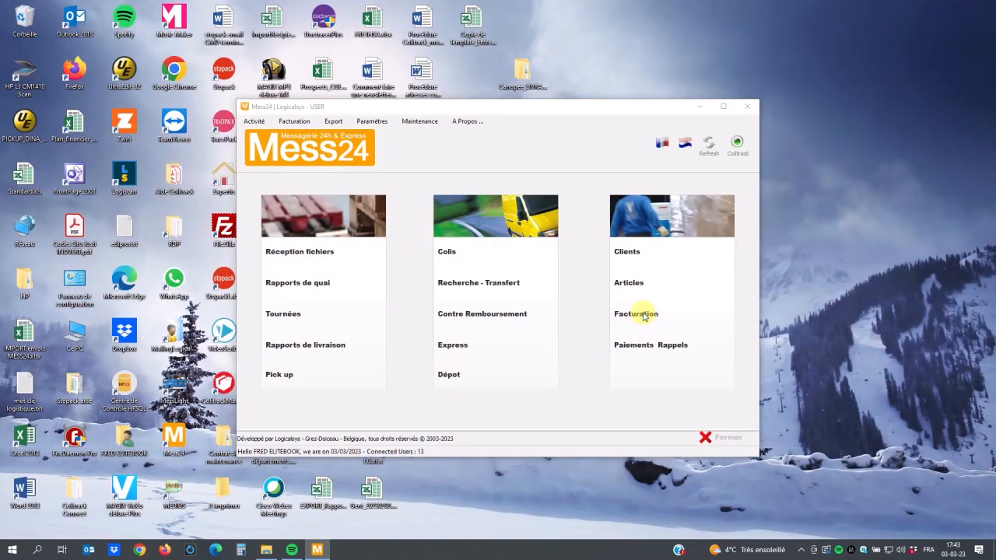
{"action": "left_click_drag", "start_coordinate": [2, 24], "coordinate": [395, 19]}
{"action": "double_click", "coordinate": [395, 18]}
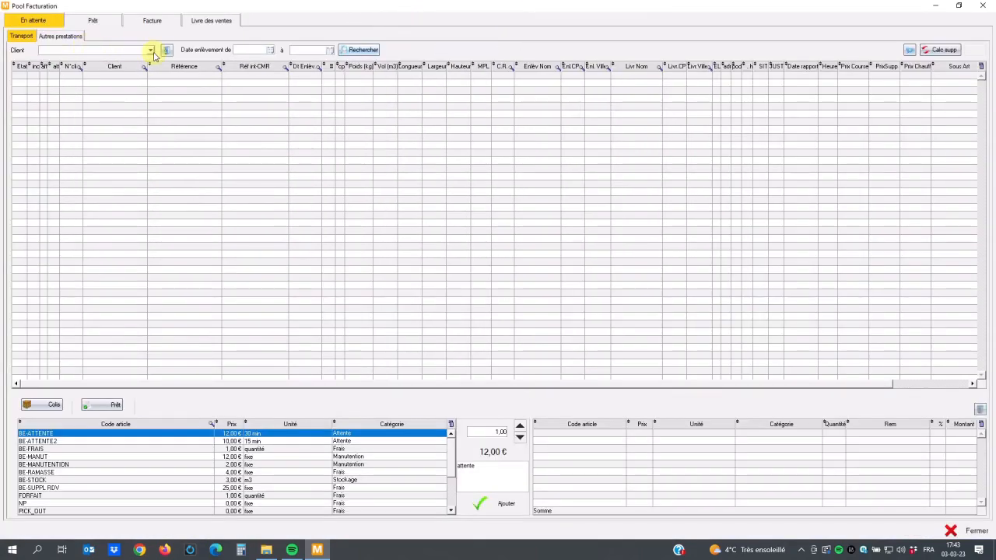
Step: Search the pending transports with a pickup date from 03/03/2023
{"action": "left_click", "coordinate": [269, 50]}
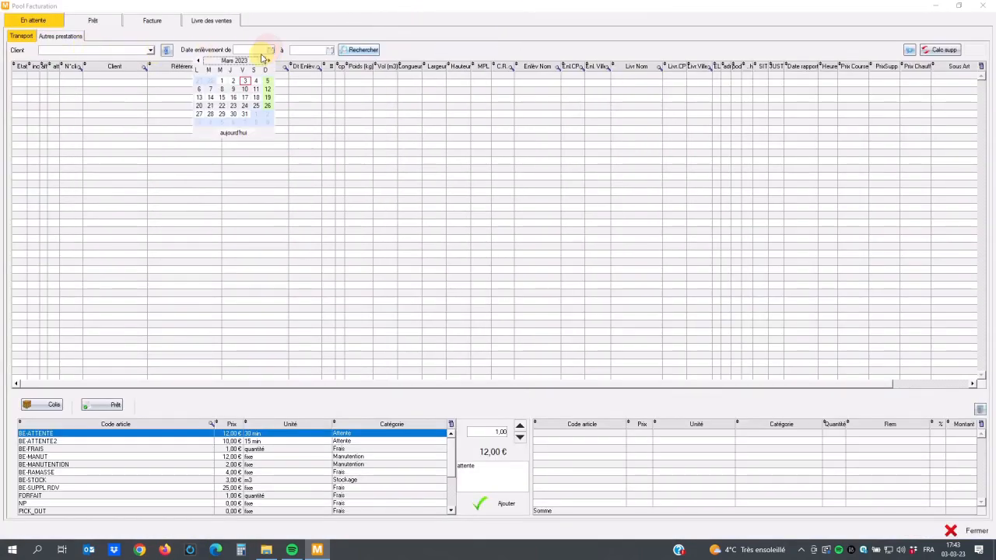
{"action": "left_click", "coordinate": [244, 79]}
{"action": "left_click", "coordinate": [357, 51]}
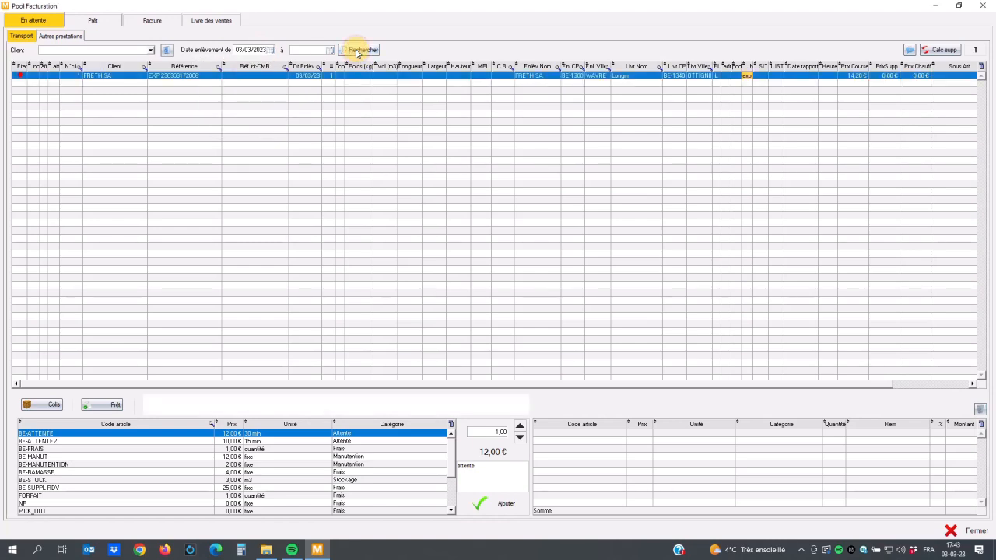